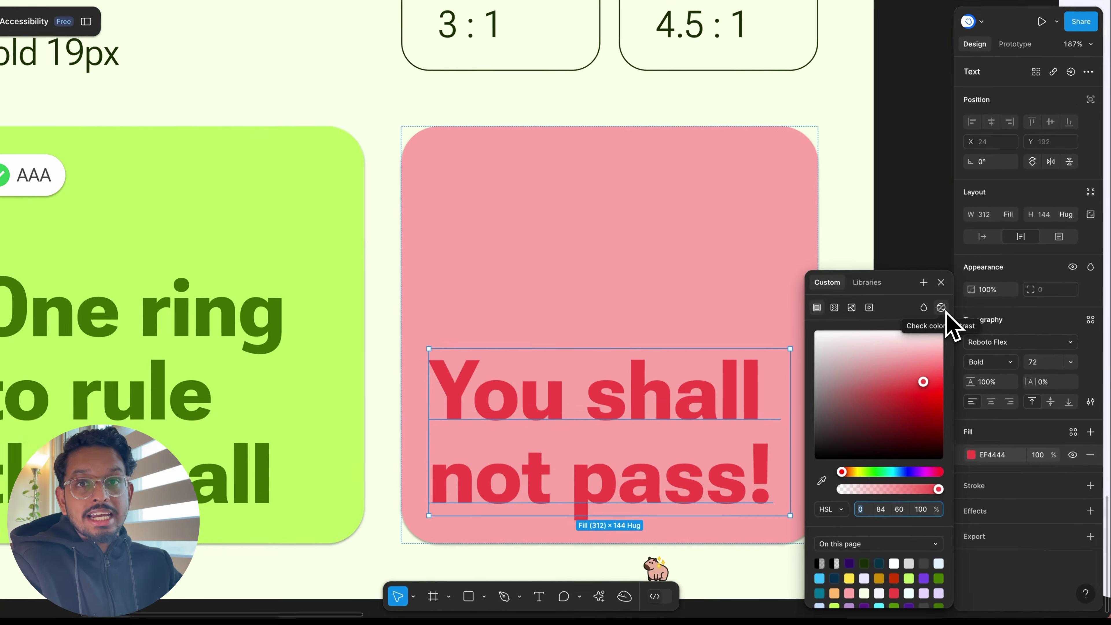
- Inspect the fill colour of the "One ring to rule them all" text on the green card
left_click(368, 312)
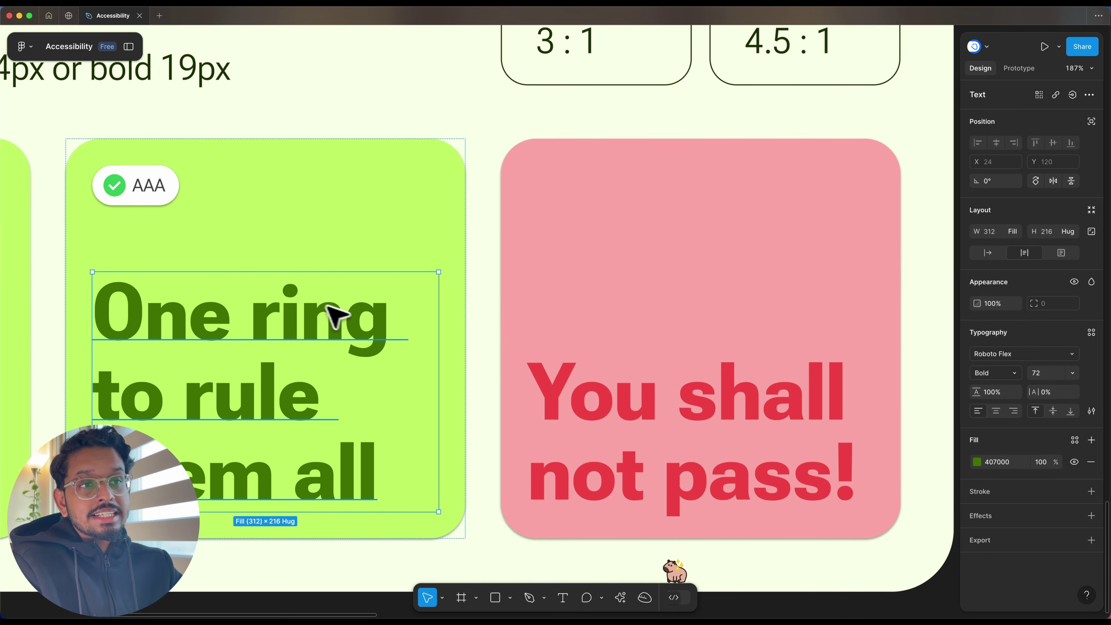
left_click(975, 462)
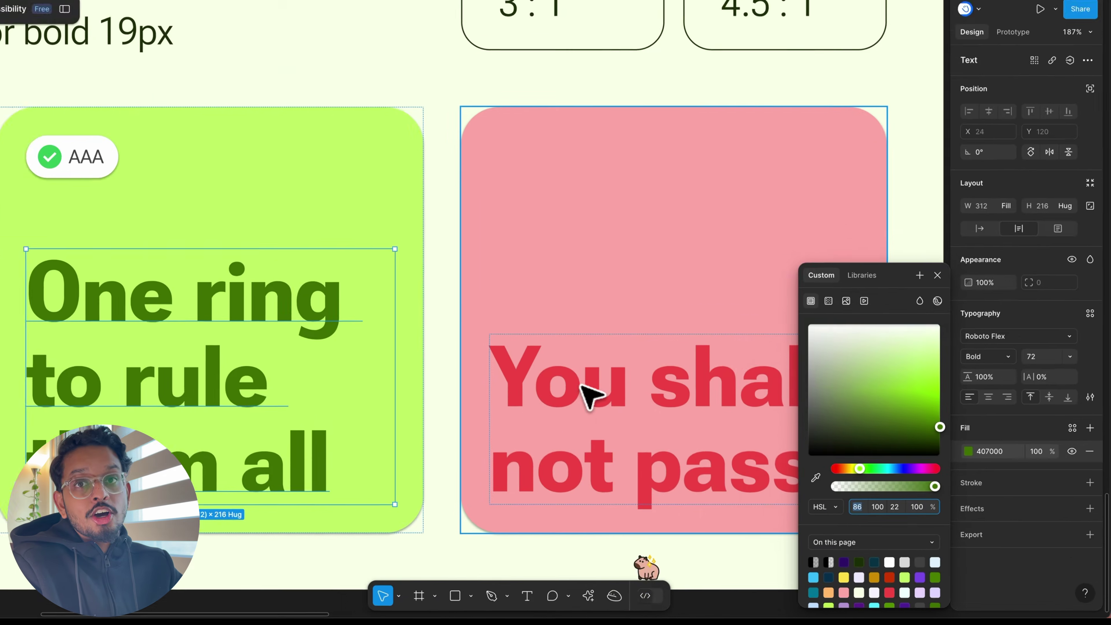
left_click(247, 244)
- Turn on the colour contrast check for the "You shall not pass!" text fill and view the compared foreground and background colours
scroll(621, 409, "left", 2)
scroll(612, 399, "right", 1)
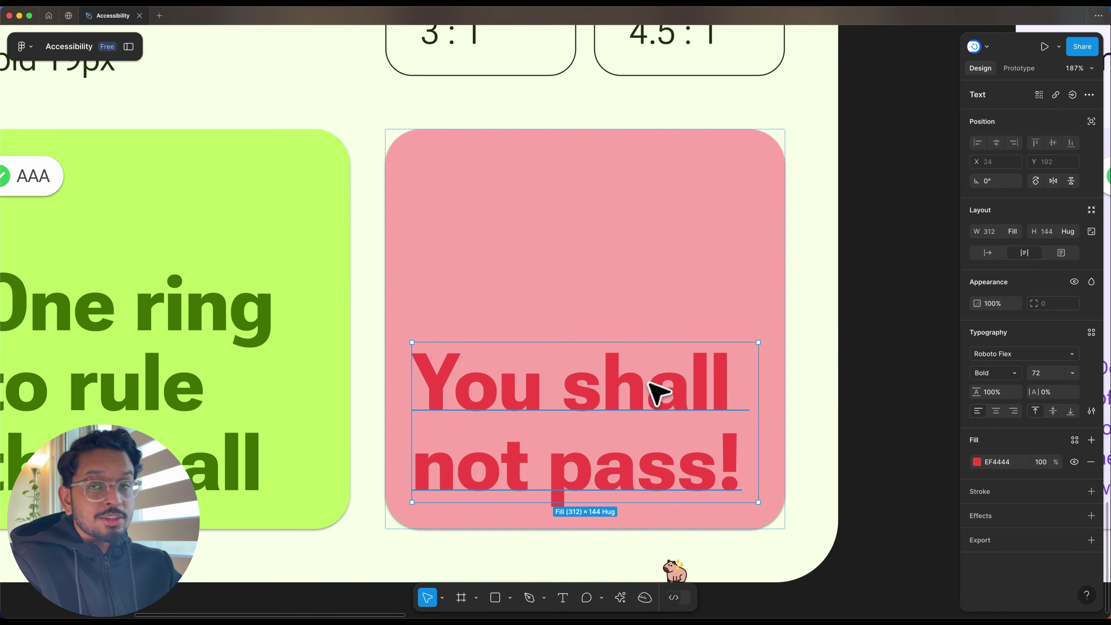
left_click(976, 462)
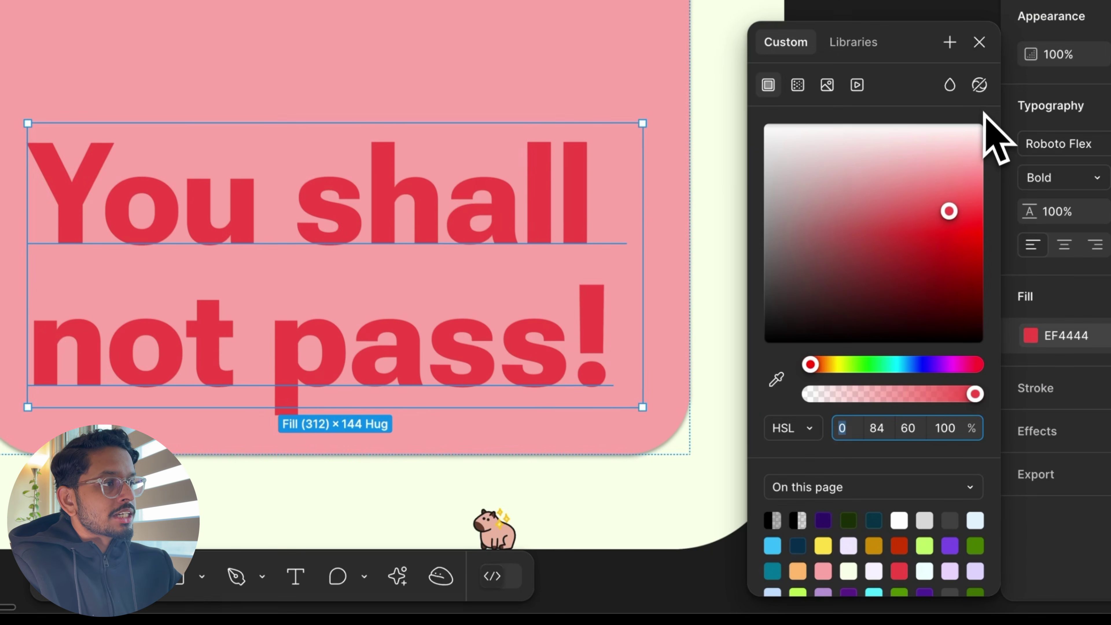
left_click(981, 87)
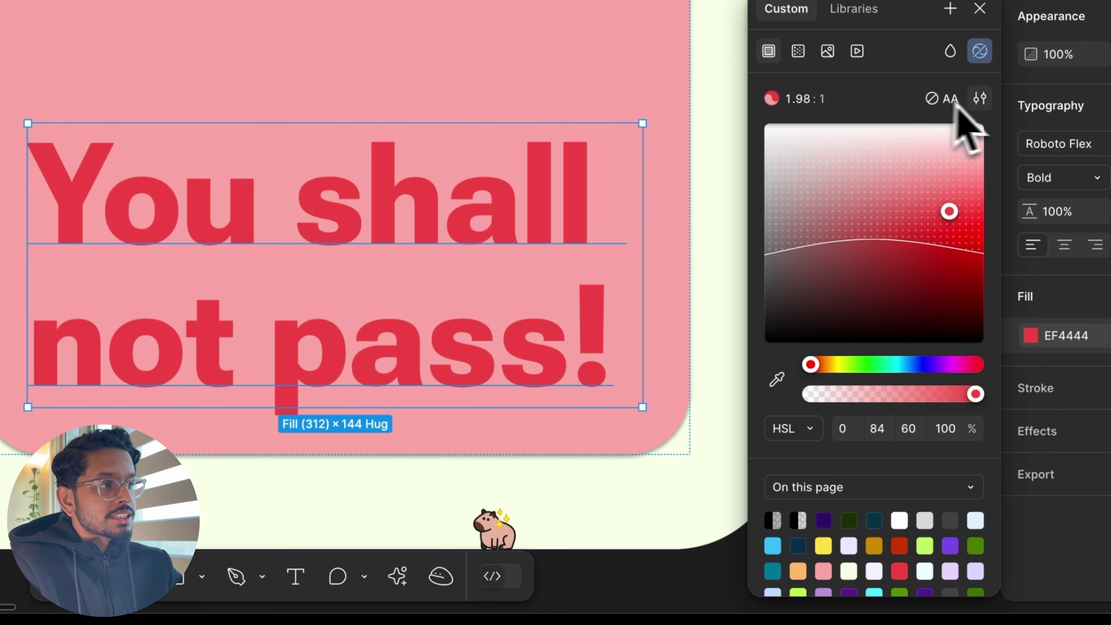
left_click(813, 102)
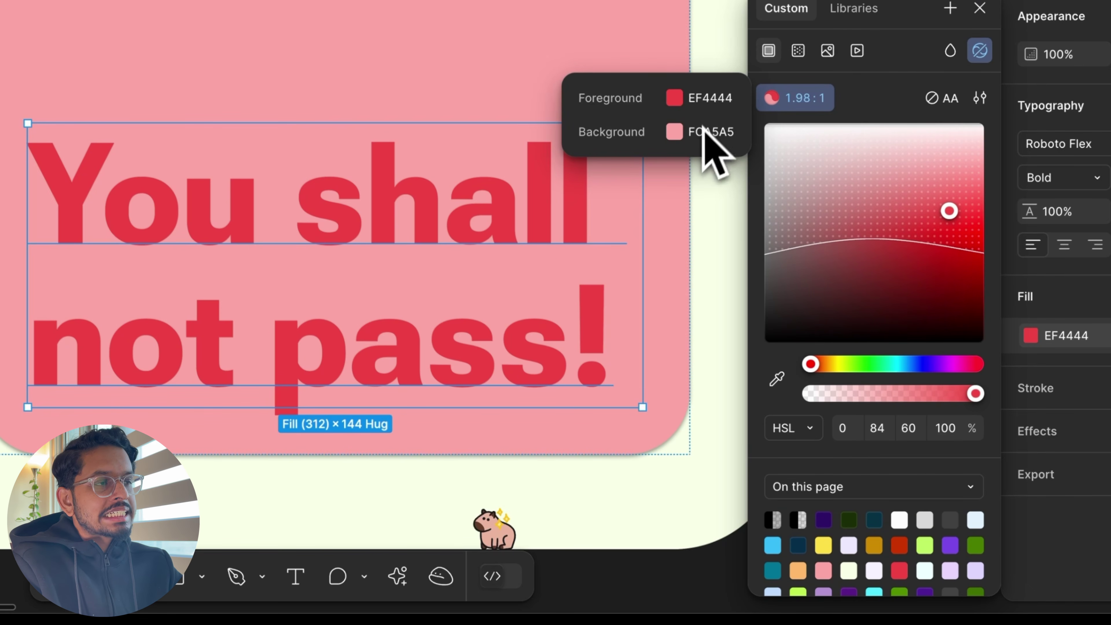
left_click(782, 103)
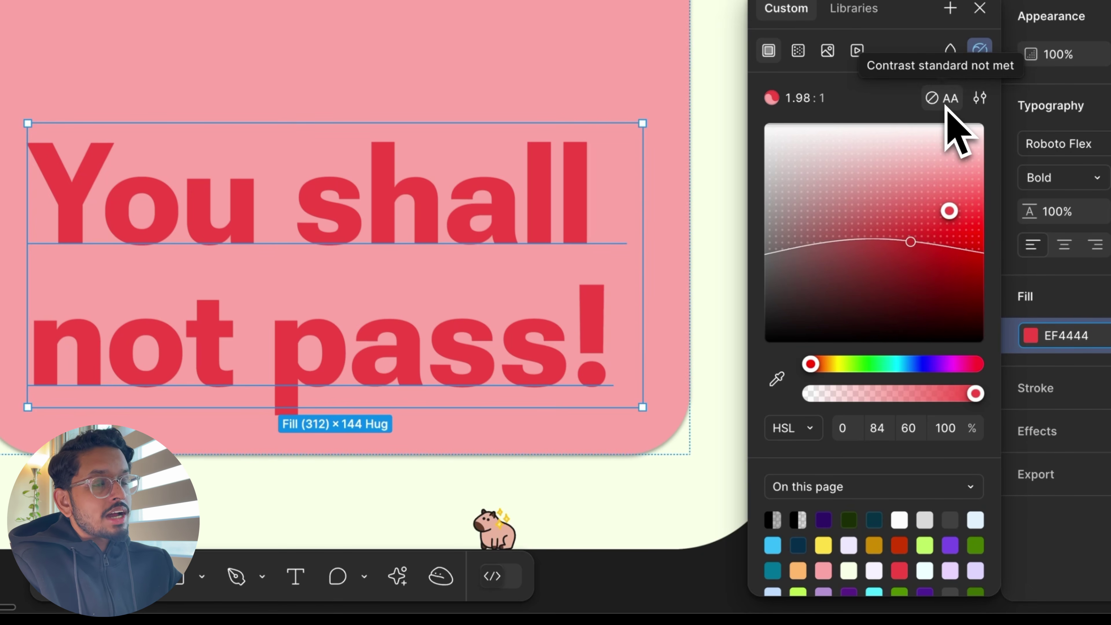
- Shift the "You shall not pass!" fill to EB5454, then auto-correct it to the AA-compliant red BC3131
left_click_drag(861, 280, 945, 235)
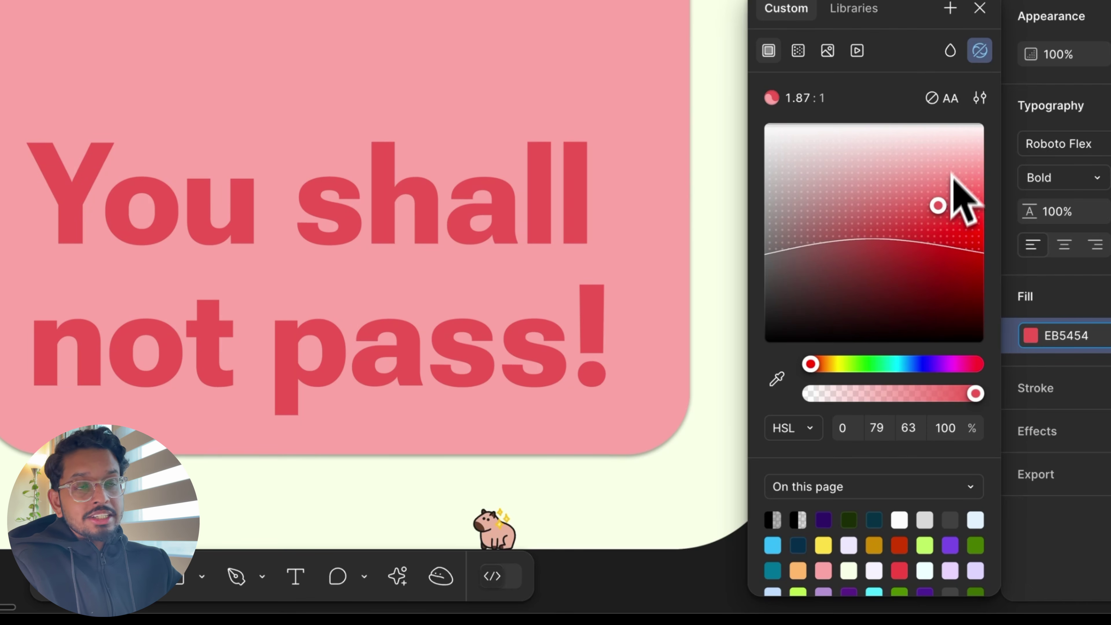
left_click(948, 105)
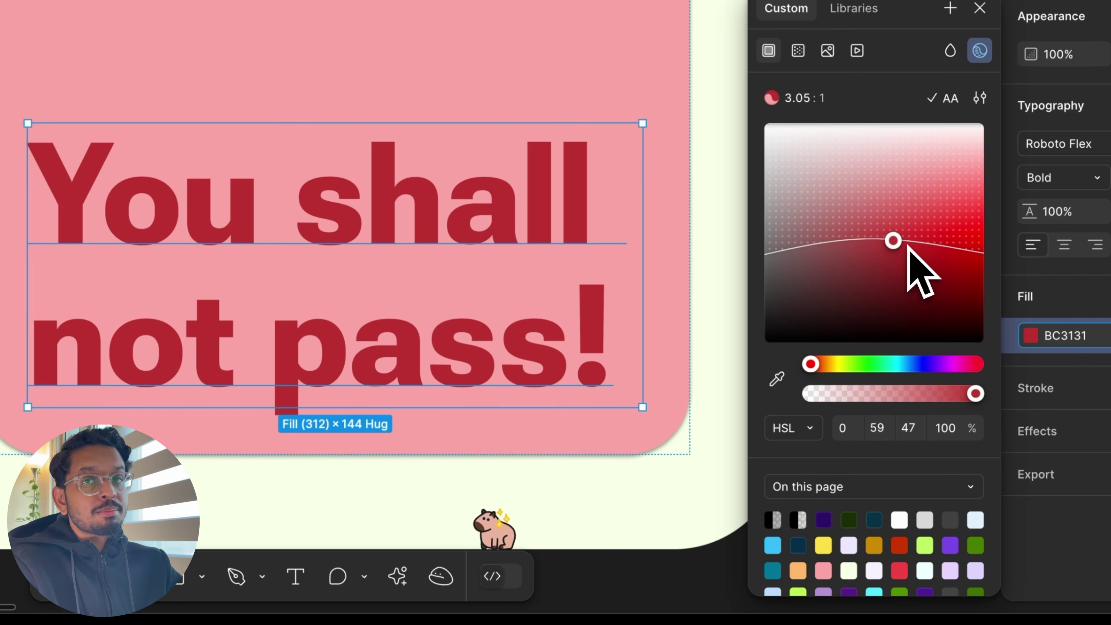
- Try a yellow hue on the "You shall not pass!" text, then return to red and adjust the fill to B42828
left_click_drag(810, 364, 840, 363)
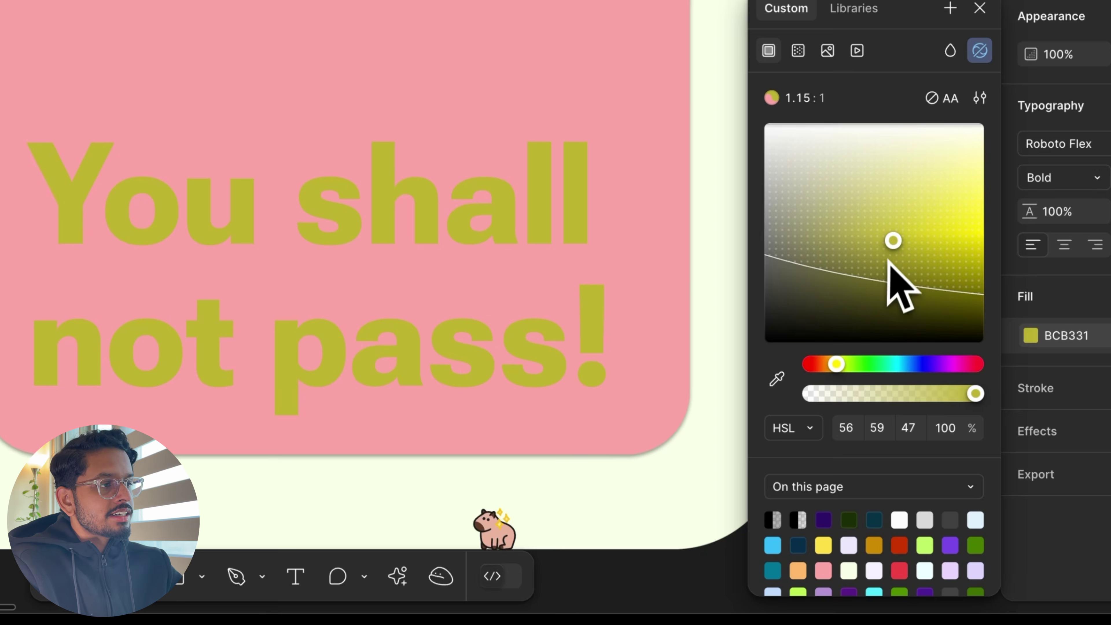
left_click(893, 243)
left_click_drag(894, 247, 861, 307)
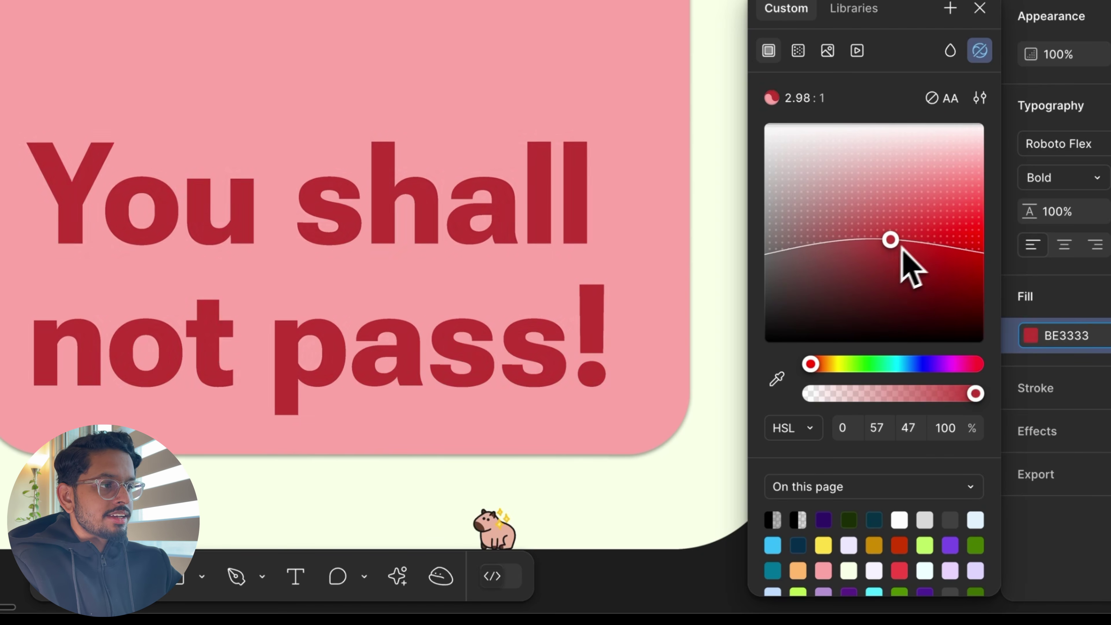
left_click_drag(900, 250, 907, 258)
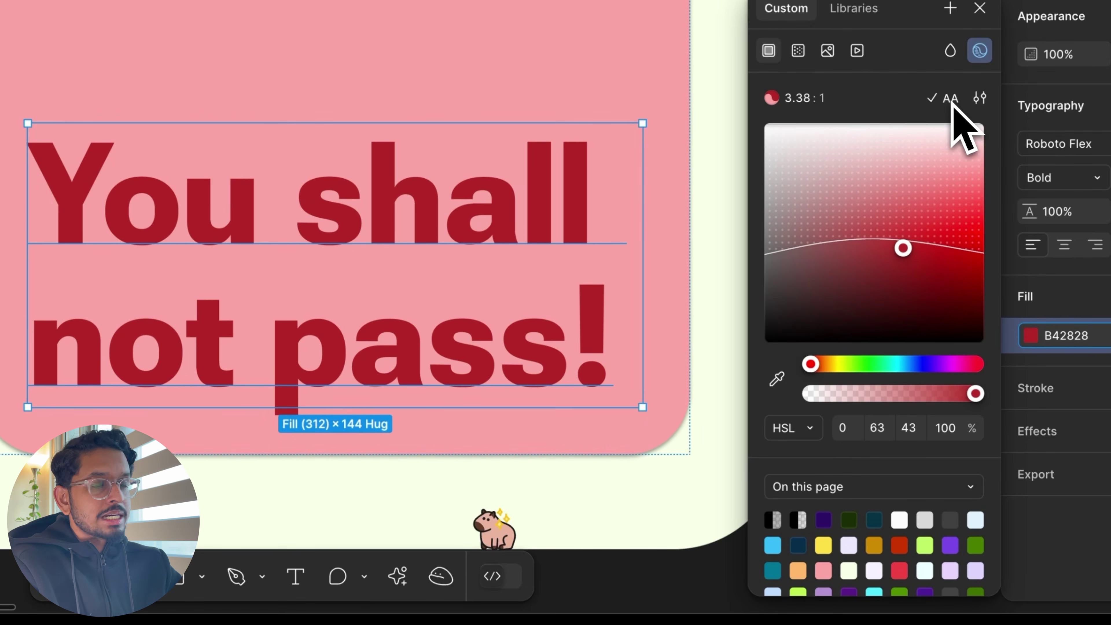
- Set the contrast level to AAA · Highest (4.5:1) and auto-correct the "You shall not pass!" fill to 971515
left_click(981, 102)
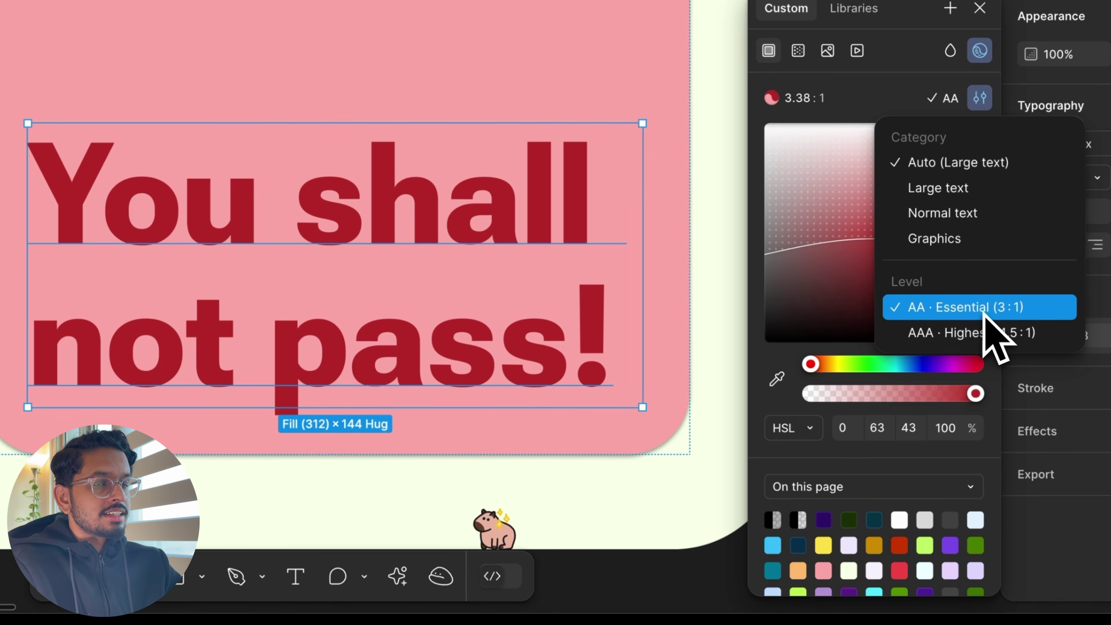
left_click(979, 332)
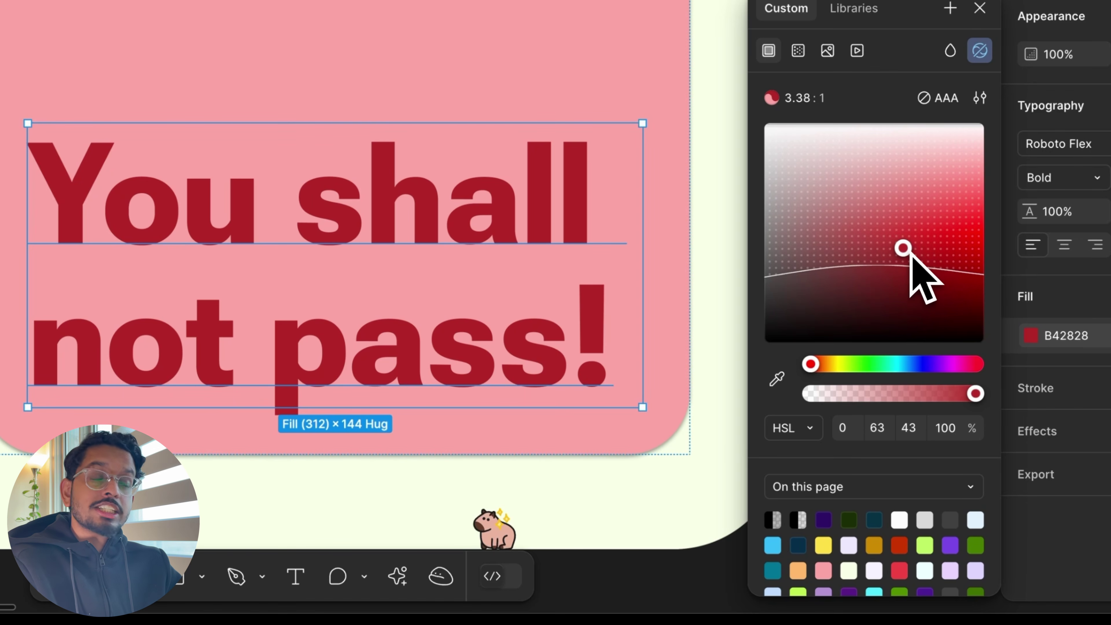
left_click(942, 105)
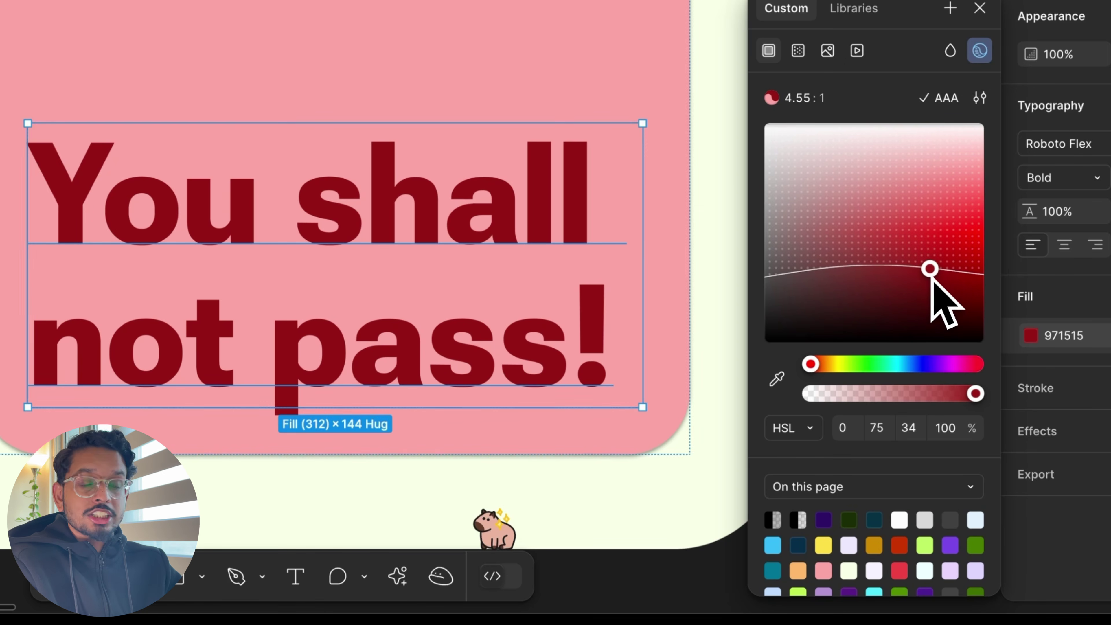
key("Escape")
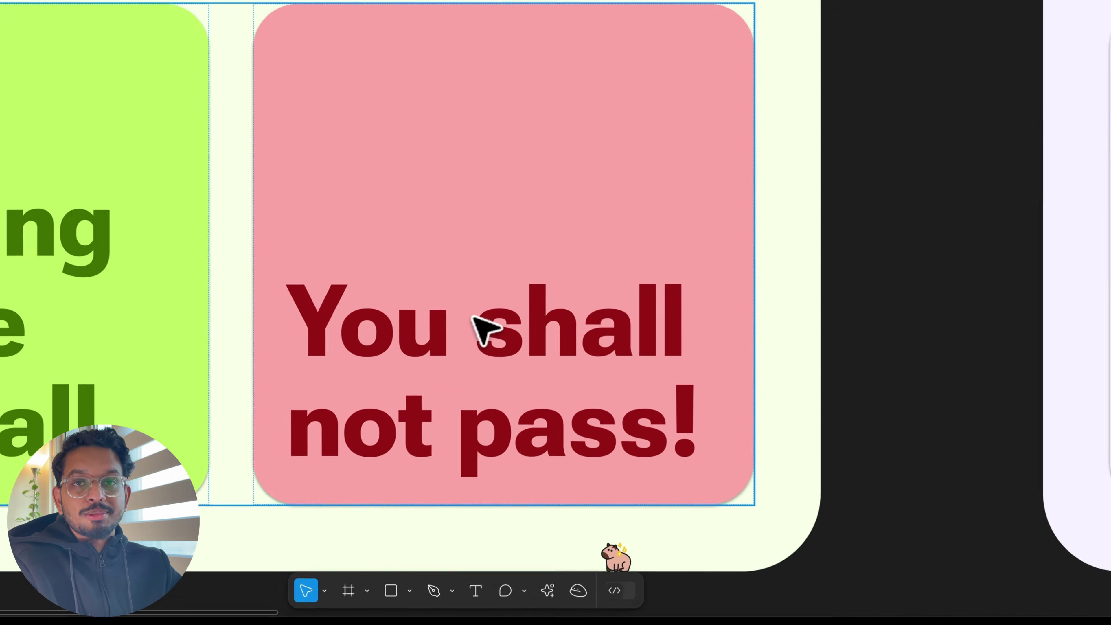
- Examine the Normal text section's AA and AAA contrast ratio requirements and its example cards
scroll(484, 323, "down", 5)
scroll(565, 384, "right", 10)
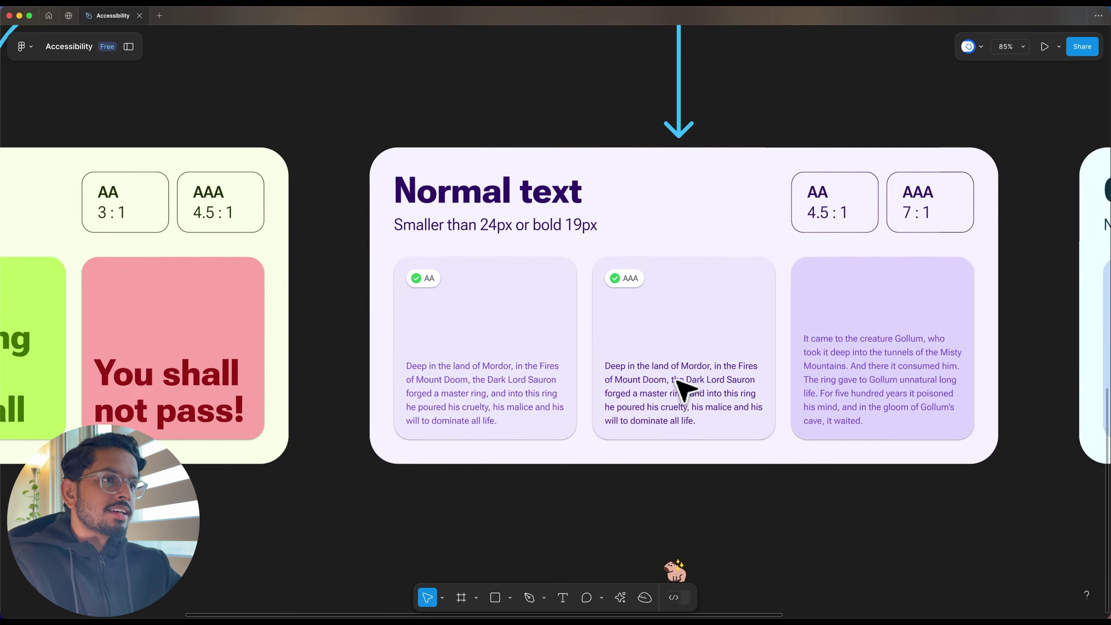
scroll(695, 376, "right", 2)
scroll(703, 364, "up", 5)
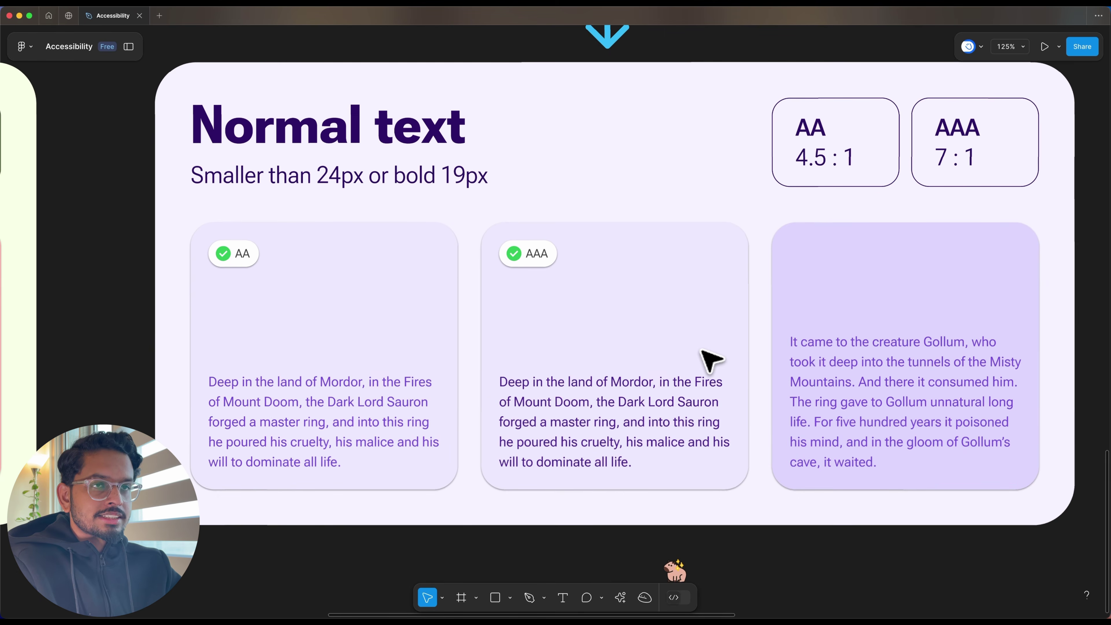
scroll(711, 359, "up", 2)
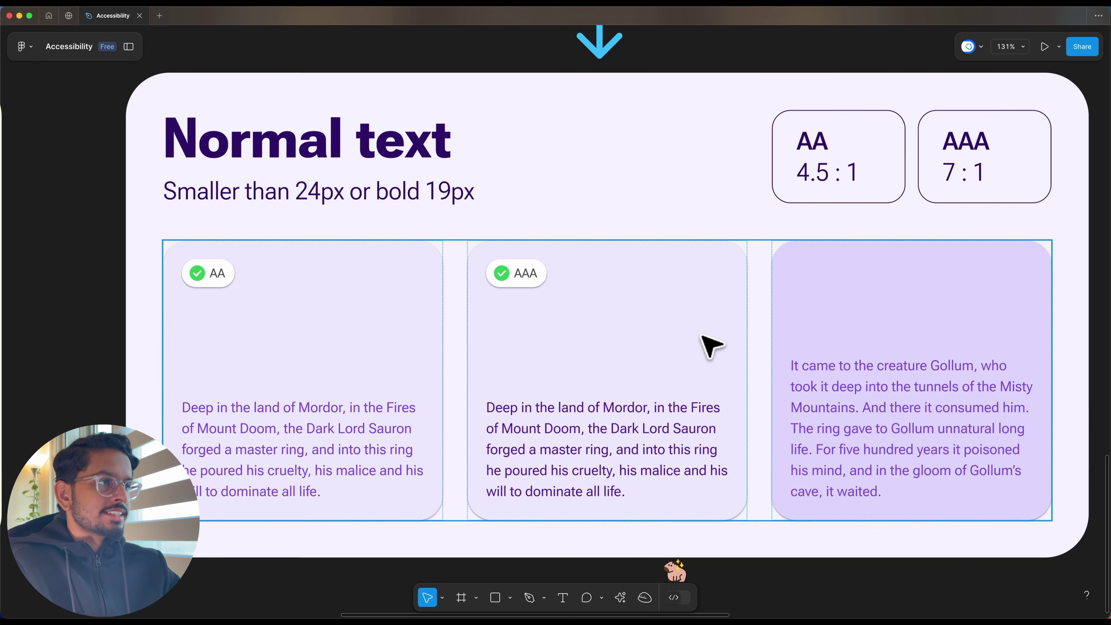
left_click(862, 166)
scroll(863, 166, "right", 2)
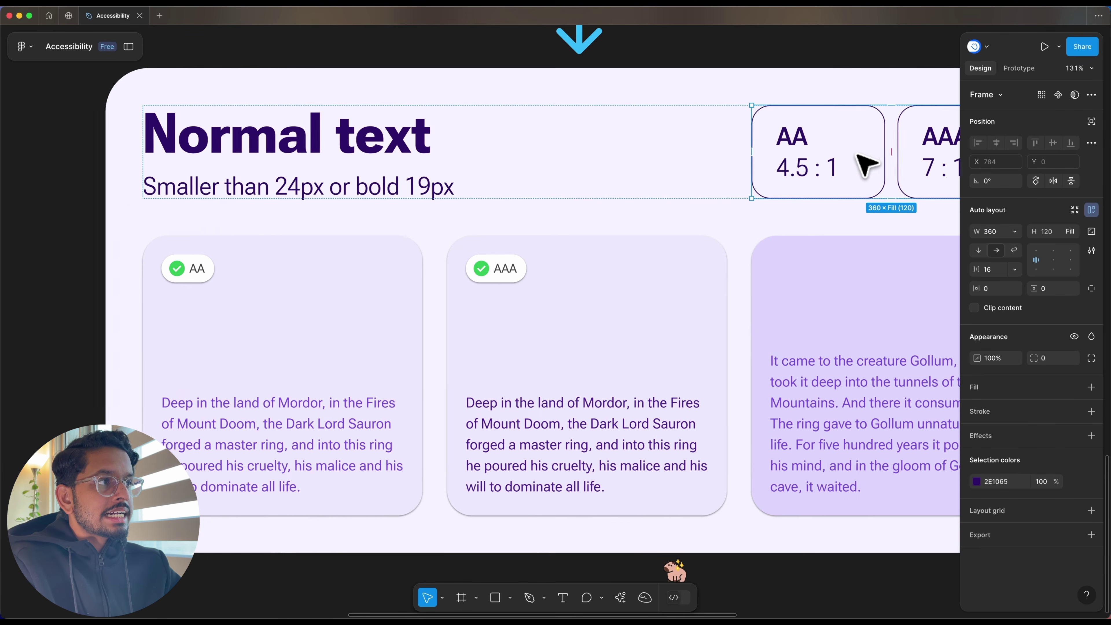
left_click(826, 66)
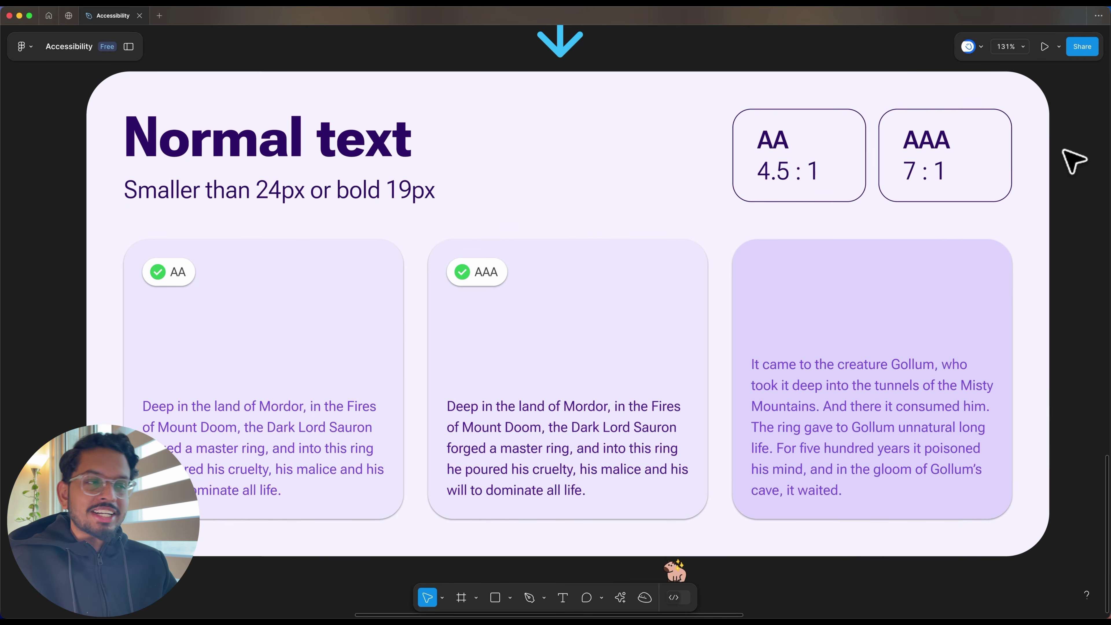
- Open the fill colour of the Gollum paragraph in the Normal text section and check its contrast against the AAA standard
scroll(273, 459, "up", 5)
scroll(273, 459, "left", 1)
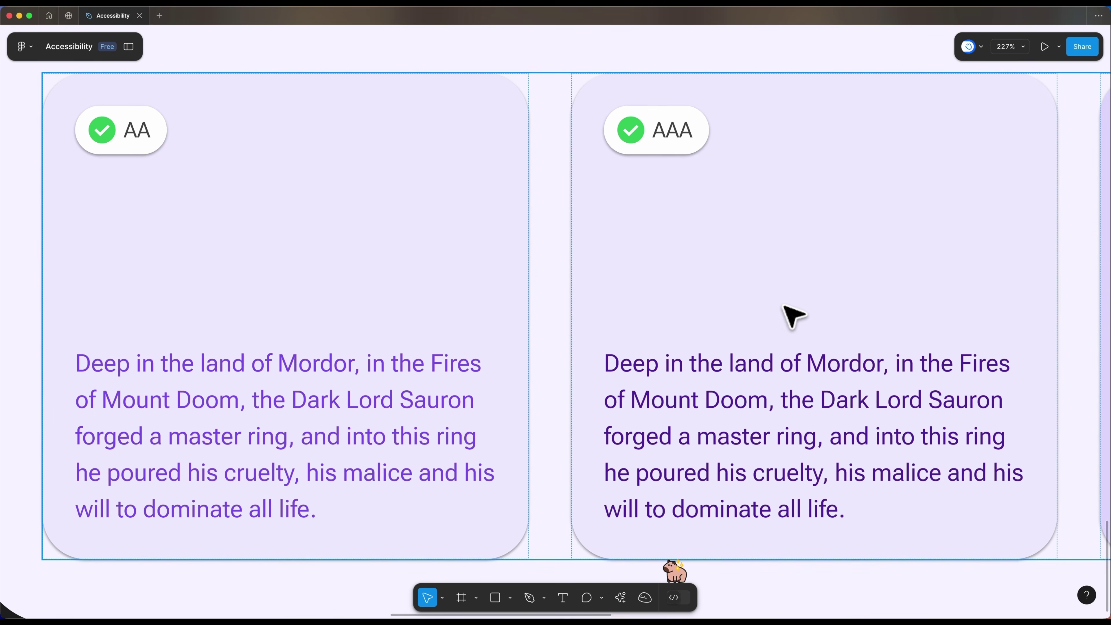
scroll(791, 317, "right", 10)
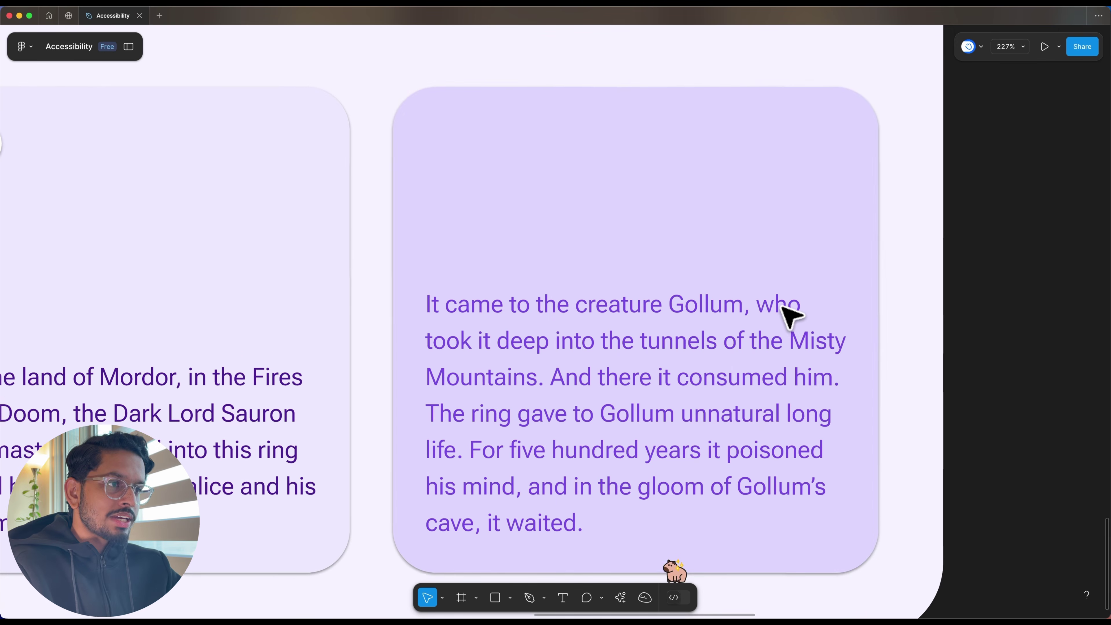
scroll(790, 317, "down", 3)
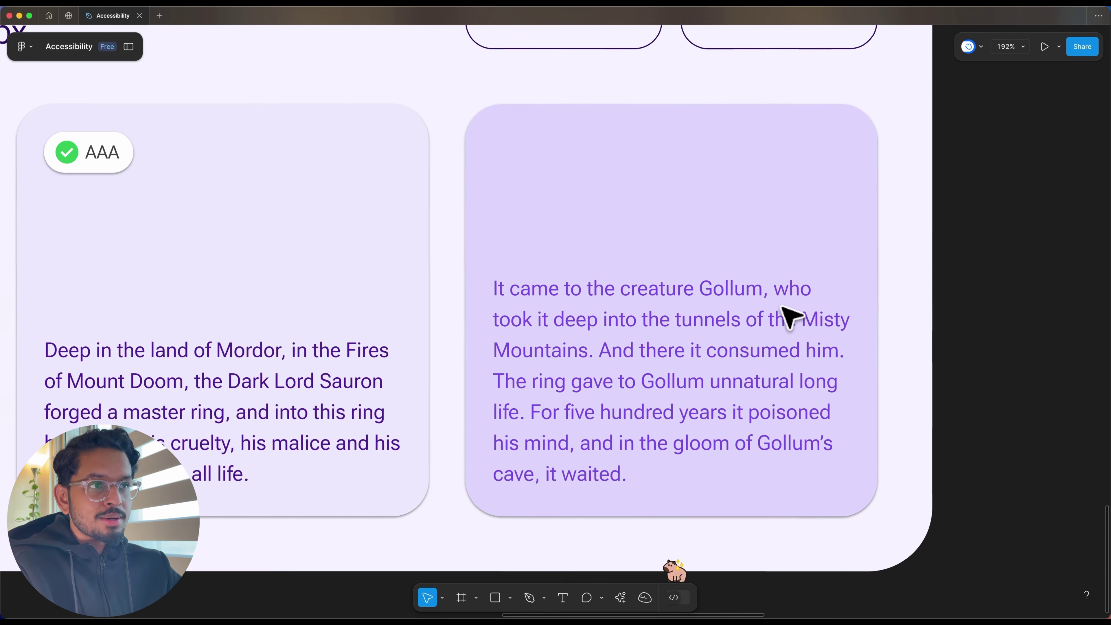
scroll(791, 317, "down", 4)
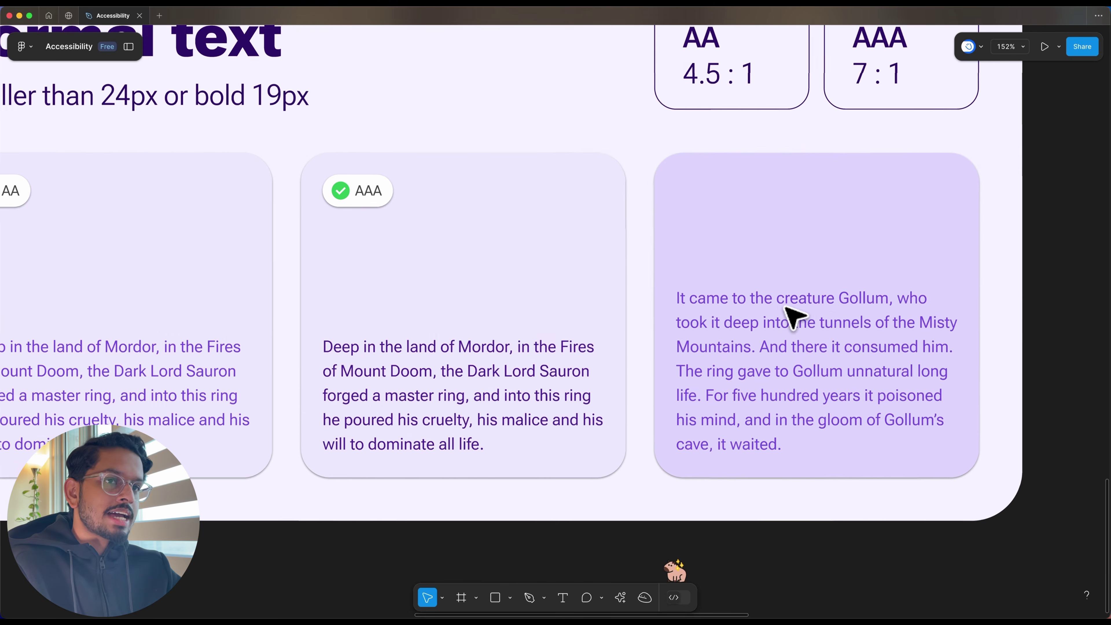
scroll(794, 331, "right", 5)
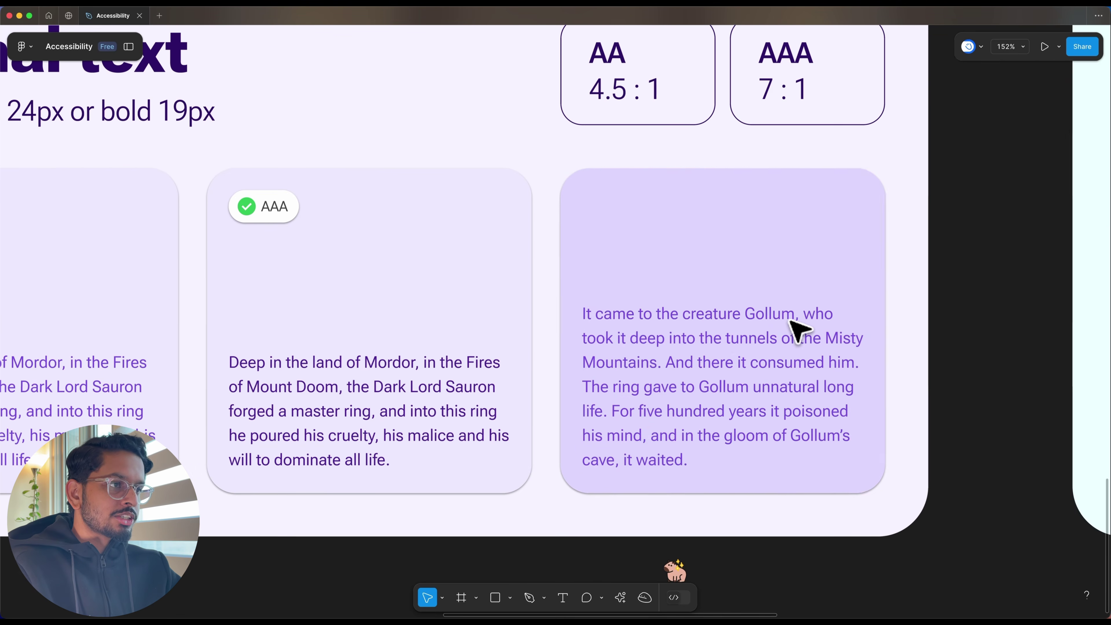
left_click(721, 342)
scroll(830, 394, "right", 3)
left_click(977, 461)
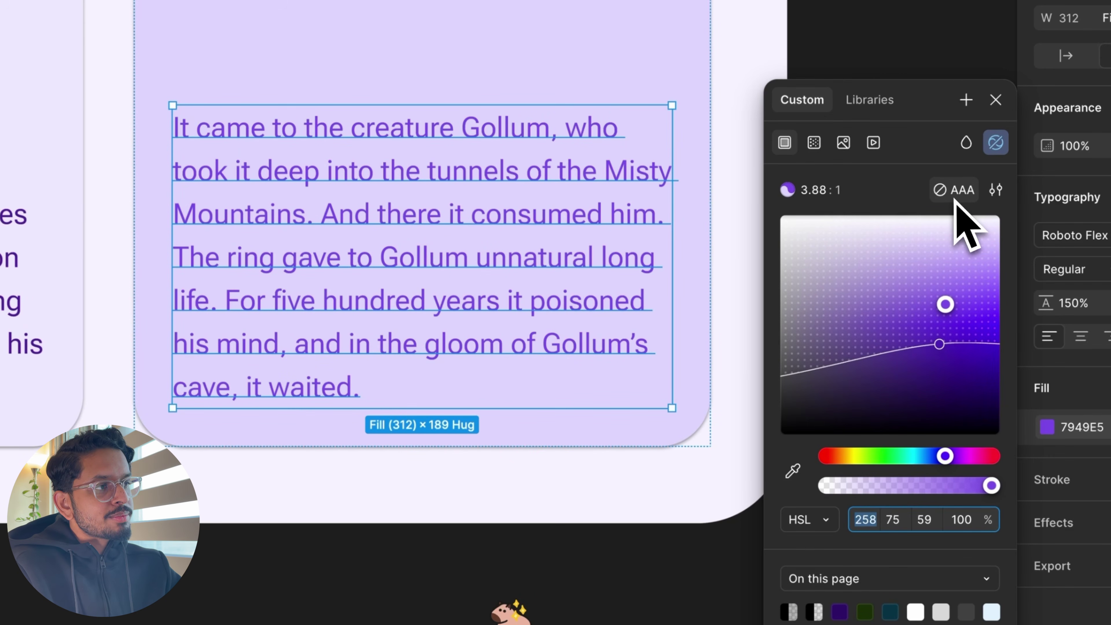
mouse_move(954, 200)
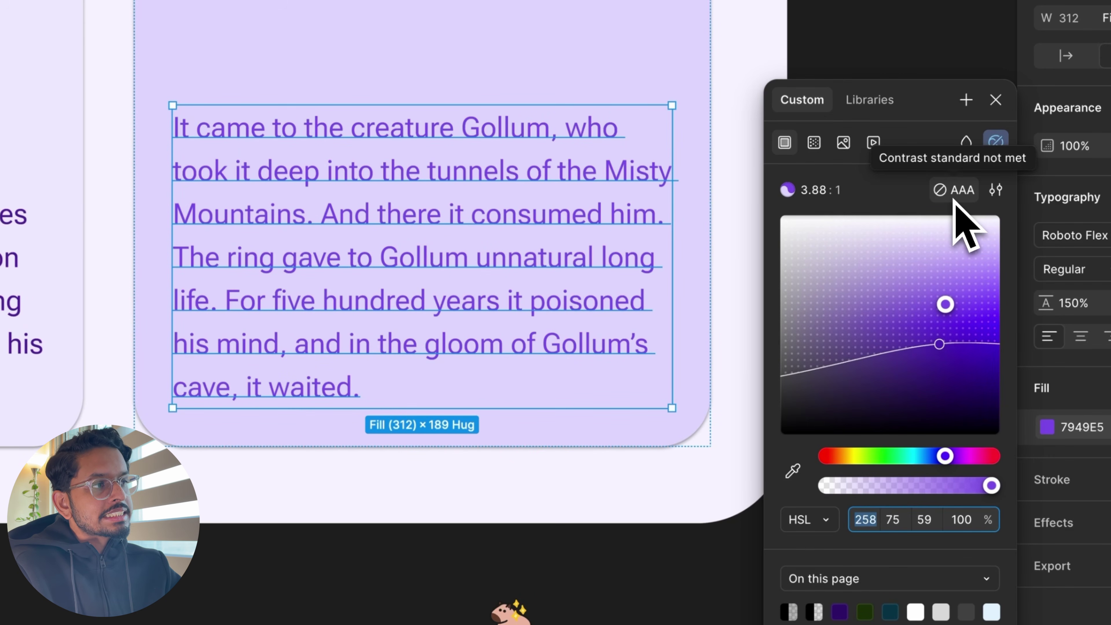
- Set the Gollum paragraph's contrast level to AA · Essential (4.5:1) and auto-correct its fill to 6D3DDA
left_click(996, 190)
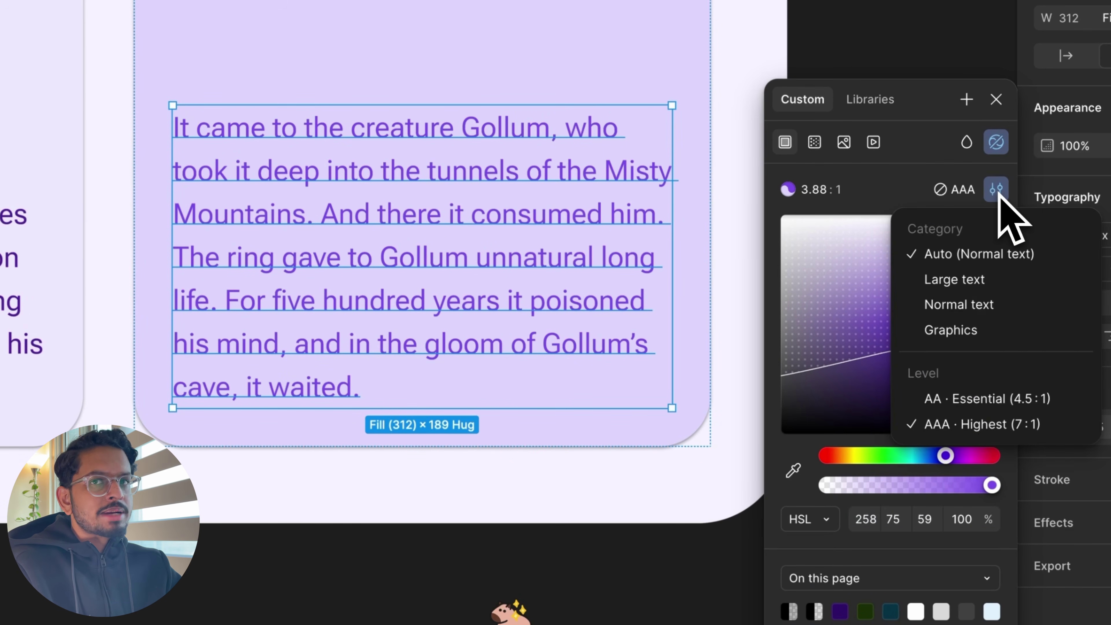
left_click(964, 401)
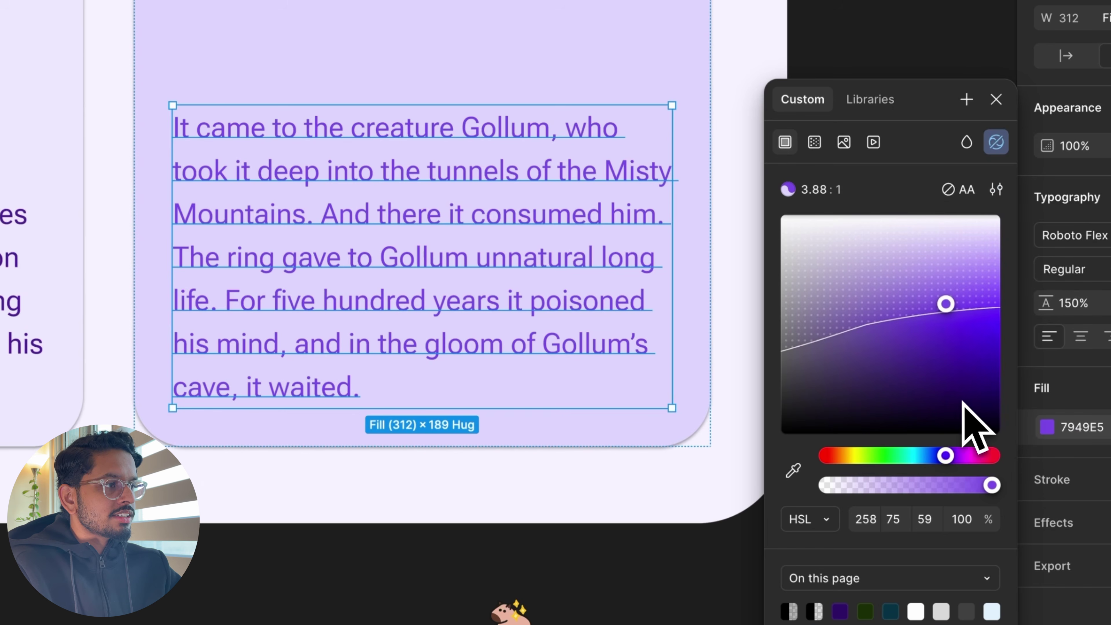
mouse_move(968, 202)
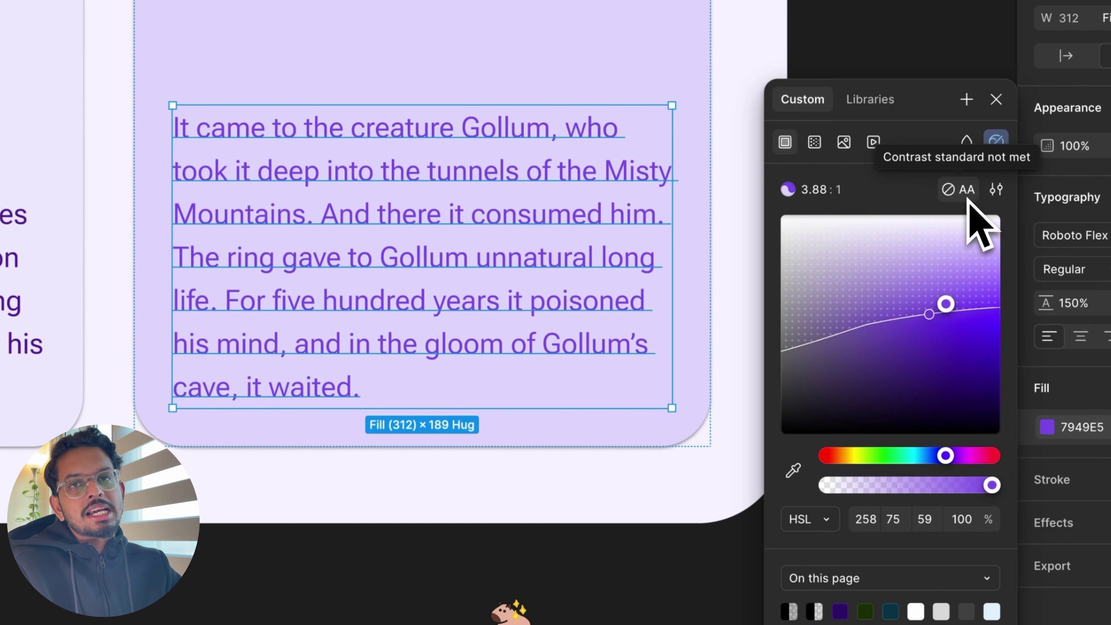
left_click(967, 204)
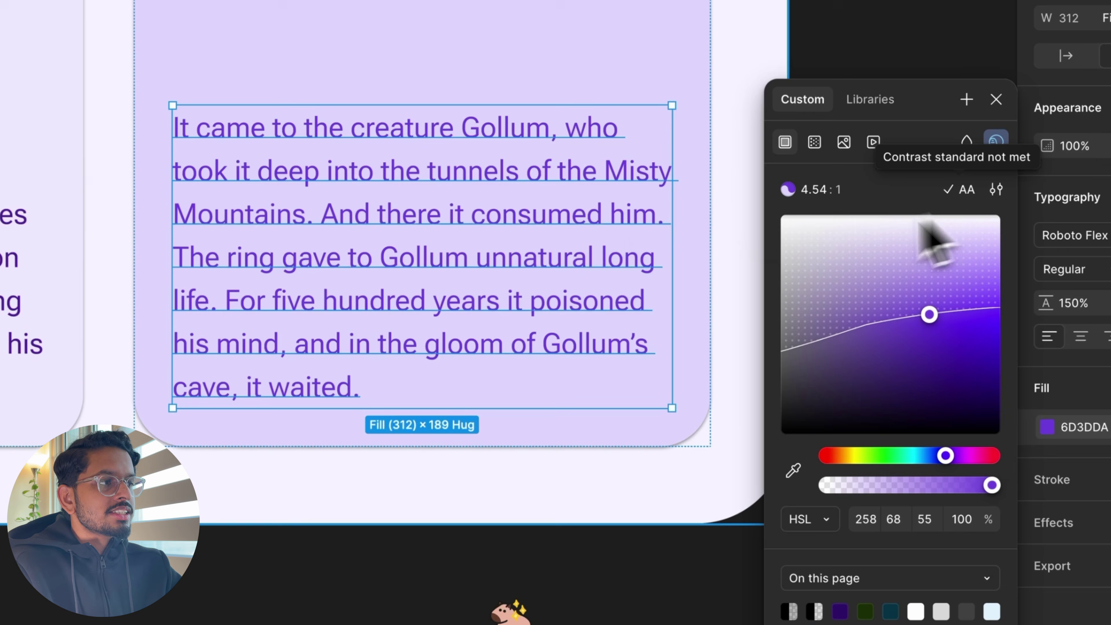
- Raise the Gollum paragraph's contrast level to AAA · Highest (7:1) and auto-correct its fill to that standard
left_click(995, 189)
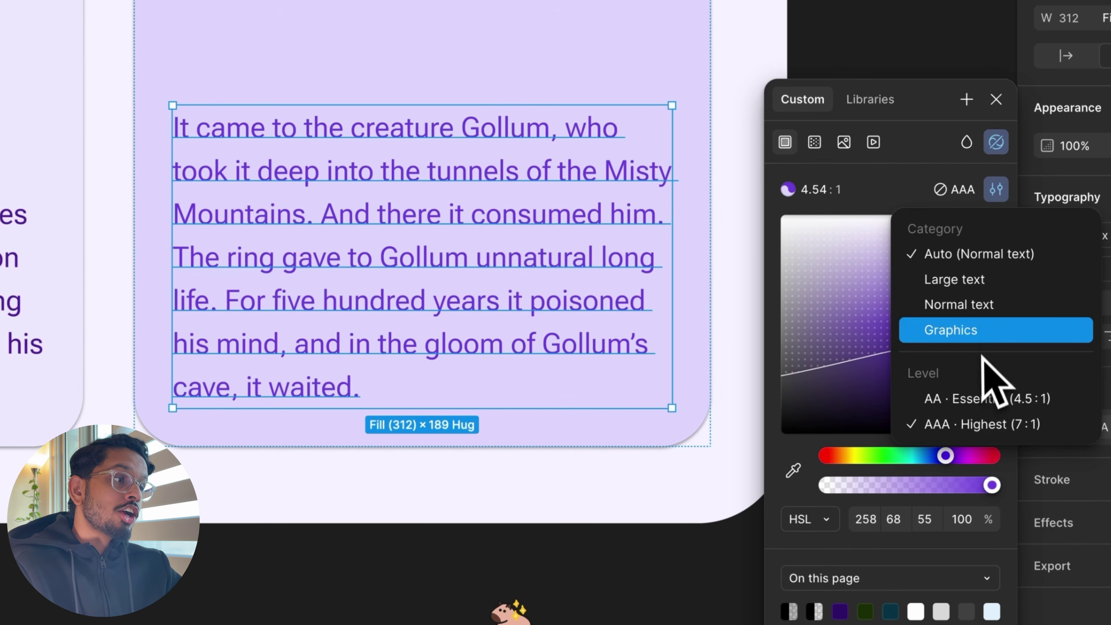
left_click(962, 193)
left_click(962, 193)
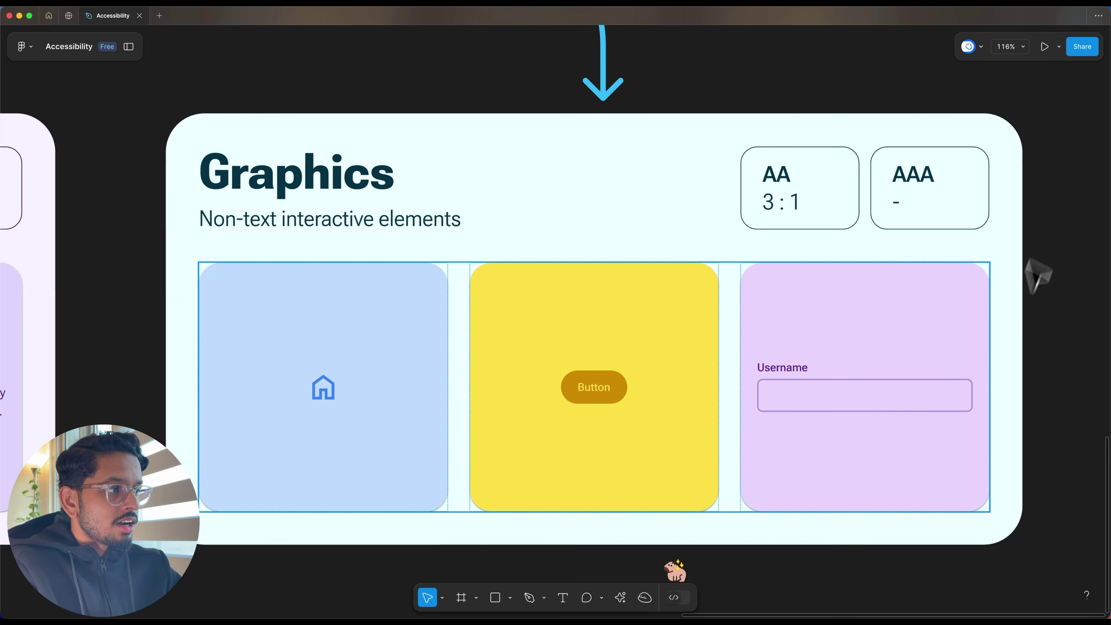
- Examine the Graphics section's AA and AAA contrast requirements for non-text interactive elements
left_click(942, 186)
left_click(880, 104)
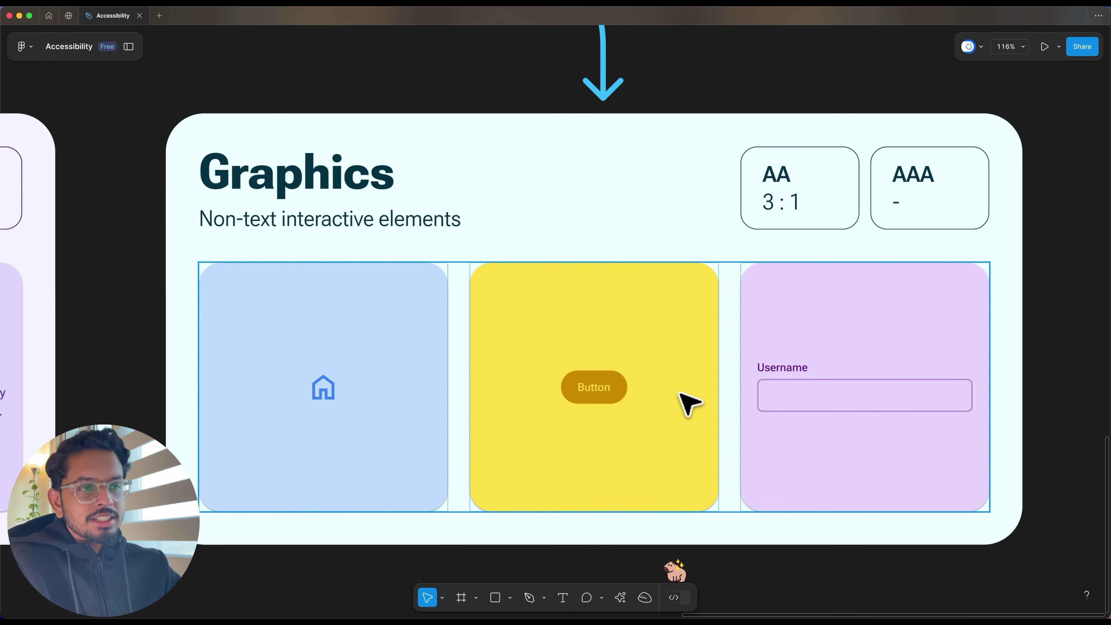
- Select the home icon's vector path in the blue Graphics card and auto-correct its fill to 0041AB for AA contrast
left_click(325, 390)
left_click(326, 390)
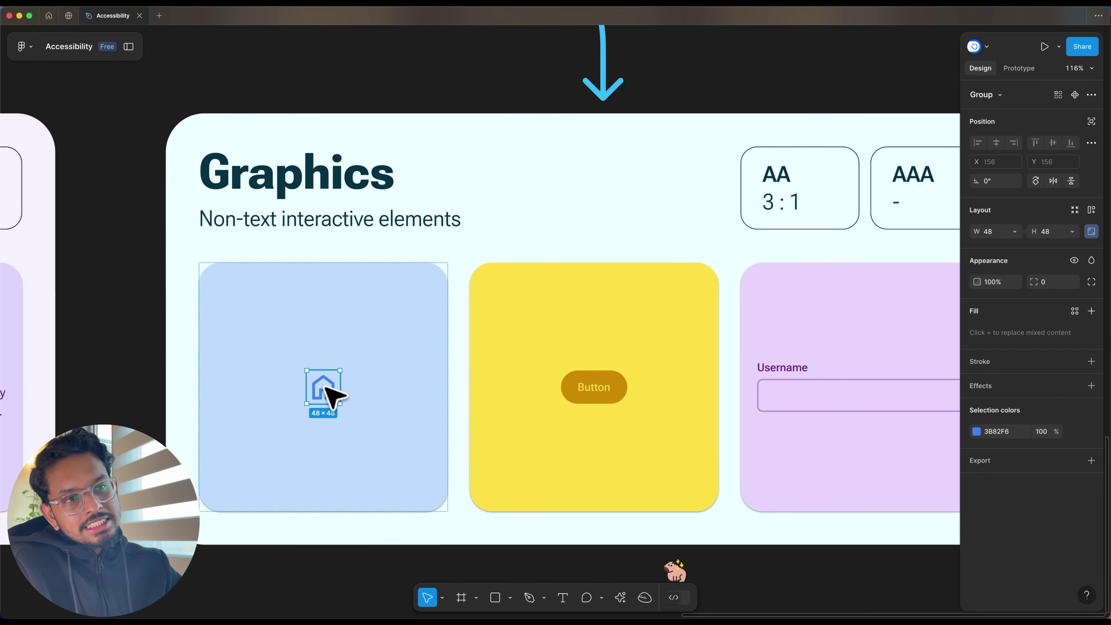
left_click(976, 431)
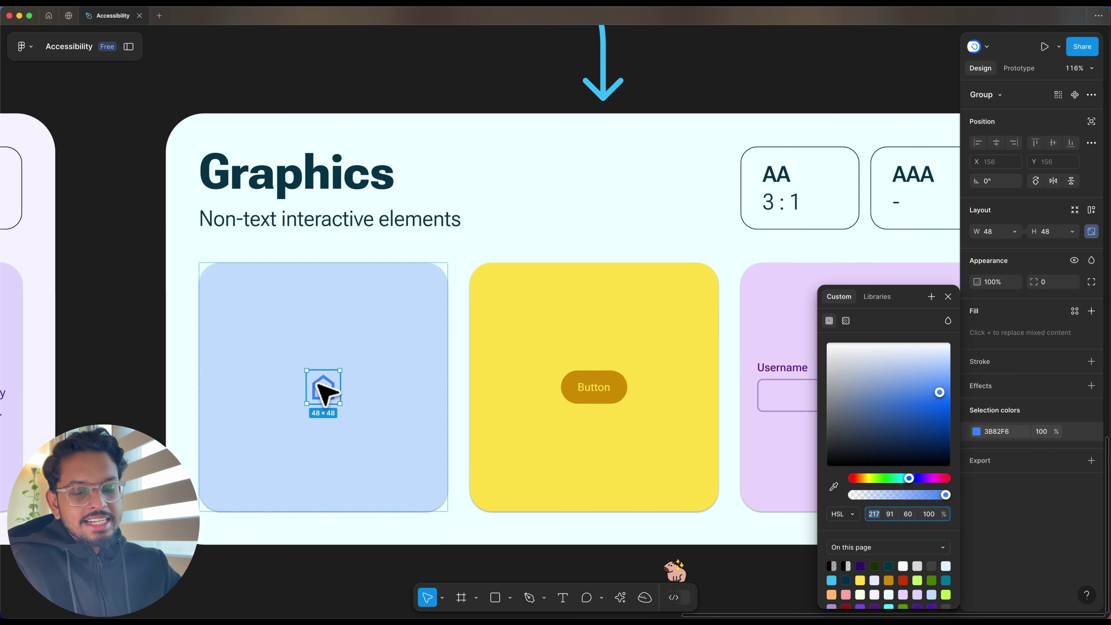
double_click(327, 390)
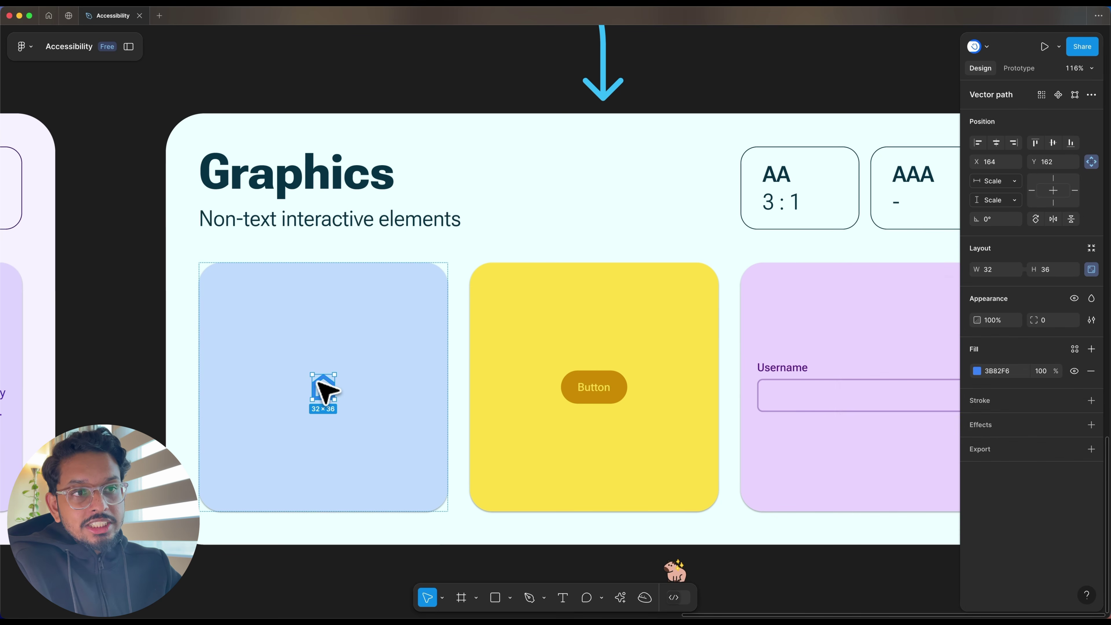
scroll(324, 391, "up", 10)
scroll(386, 358, "down", 3)
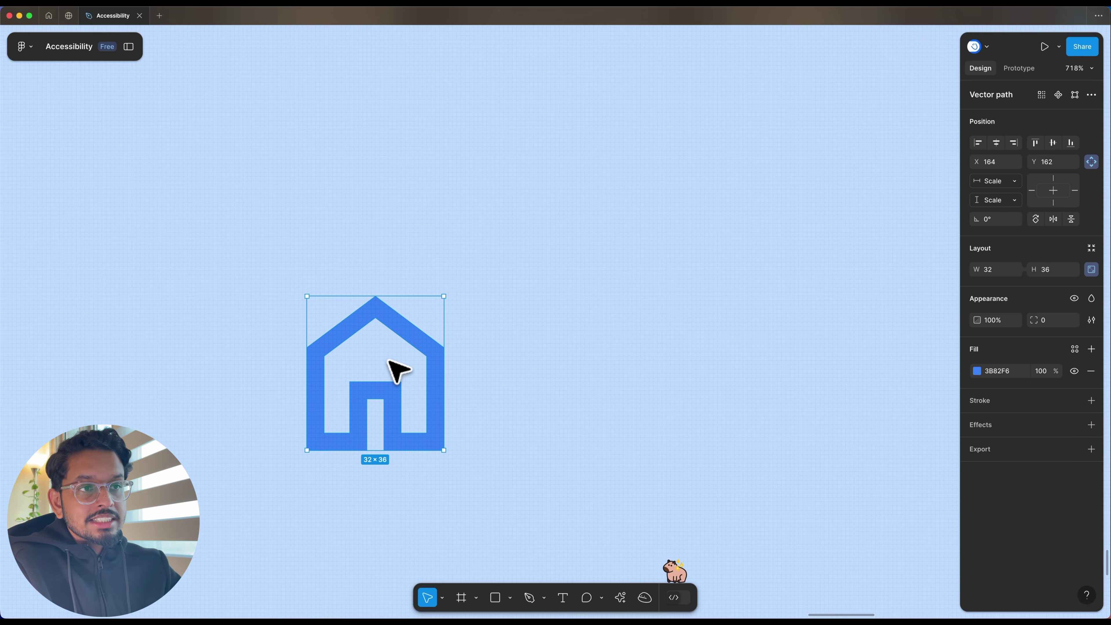
scroll(489, 355, "down", 5)
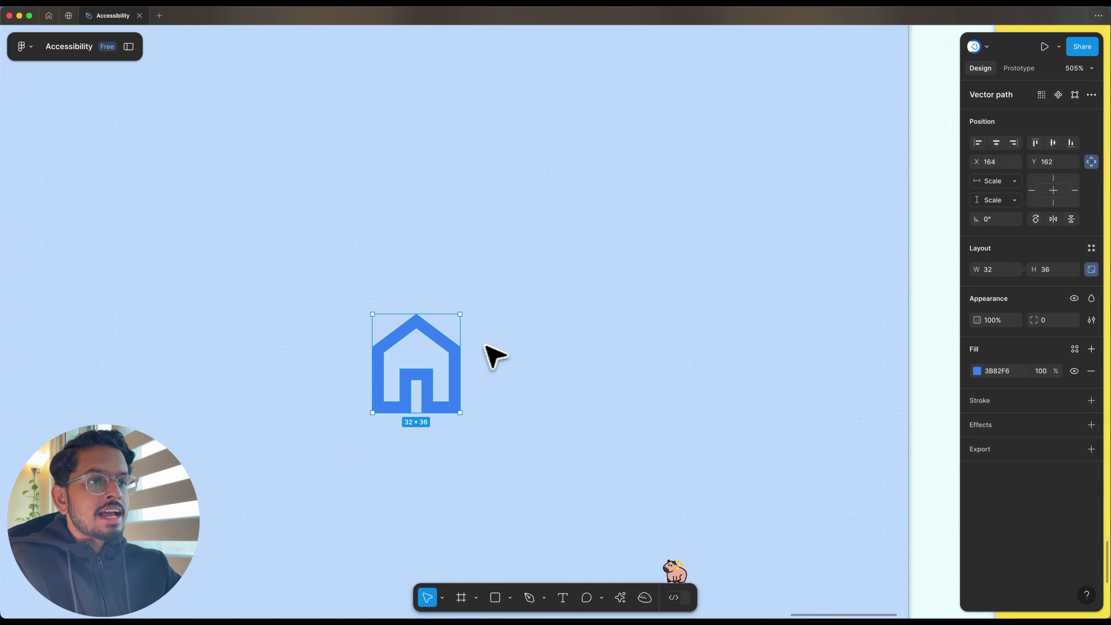
left_click(977, 371)
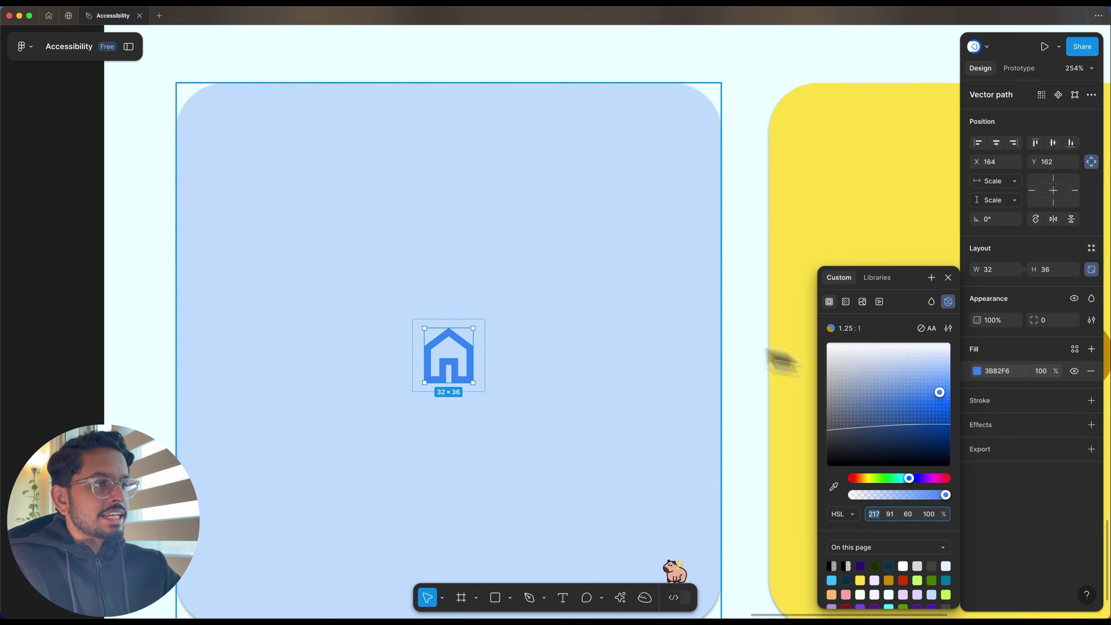
scroll(781, 360, "down", 3)
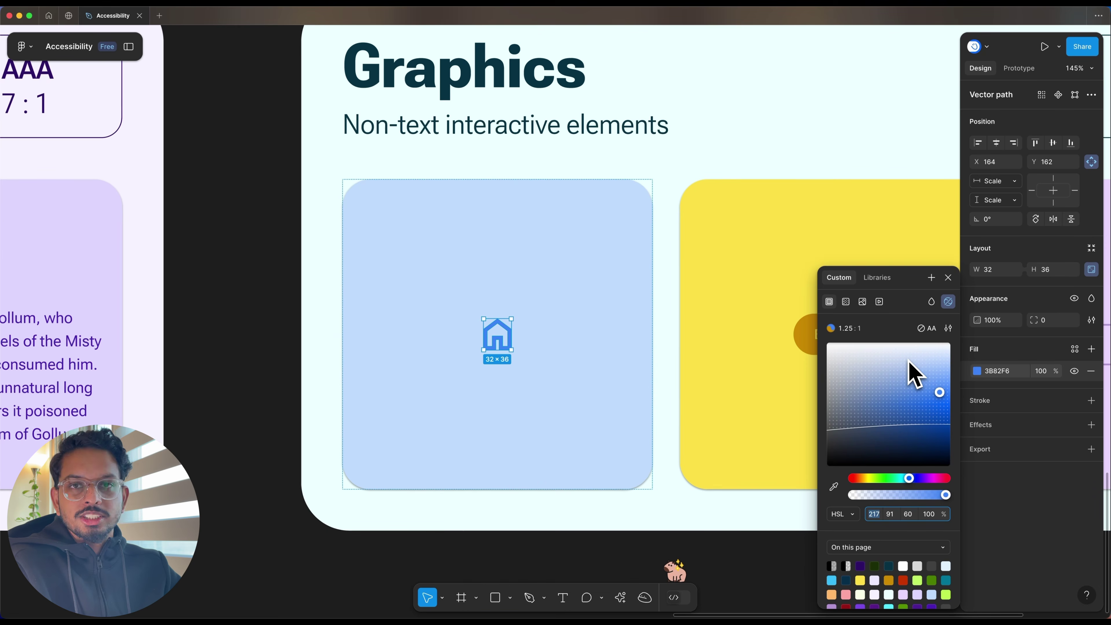
left_click(931, 329)
scroll(507, 337, "up", 5)
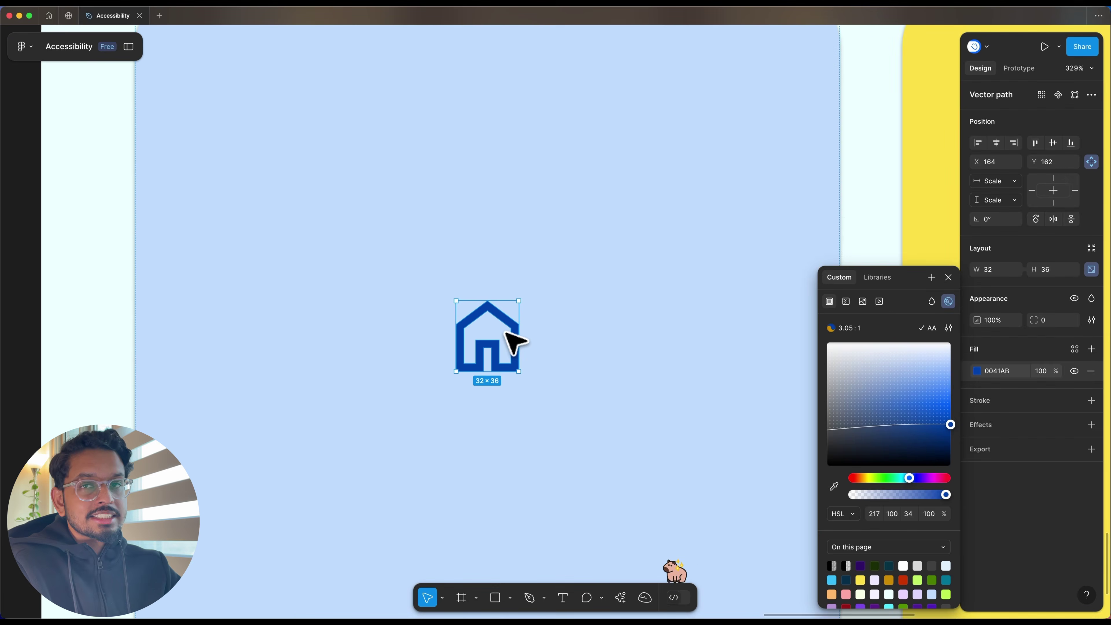
- Auto-correct the fill of the button in the yellow Graphics card to AB7400 for AA contrast
scroll(514, 341, "down", 4)
scroll(514, 340, "right", 6)
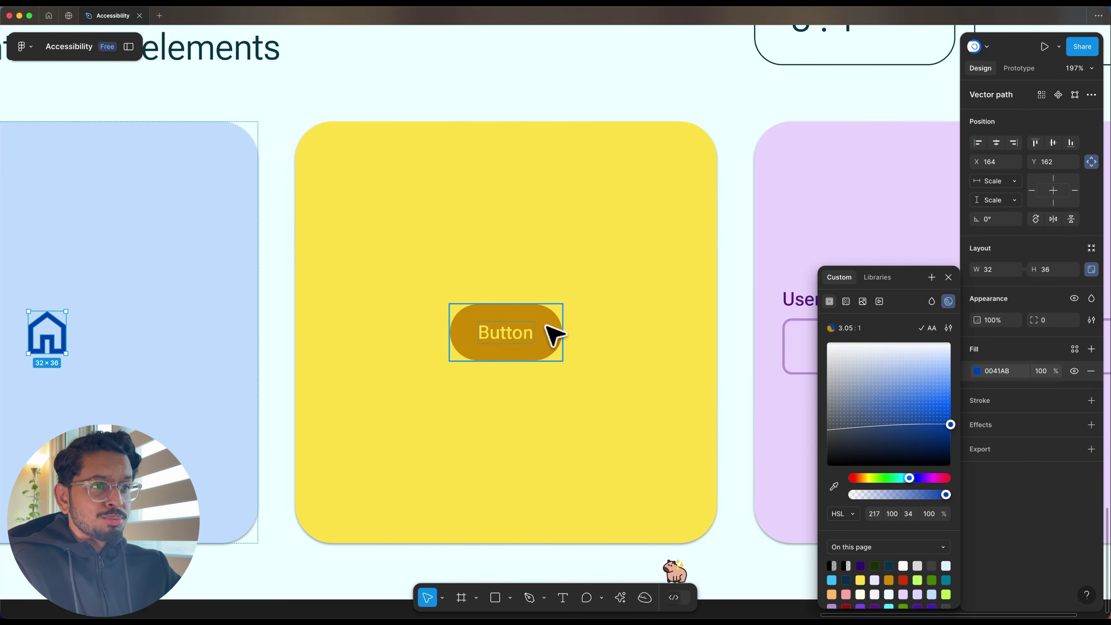
left_click(555, 335)
left_click(976, 411)
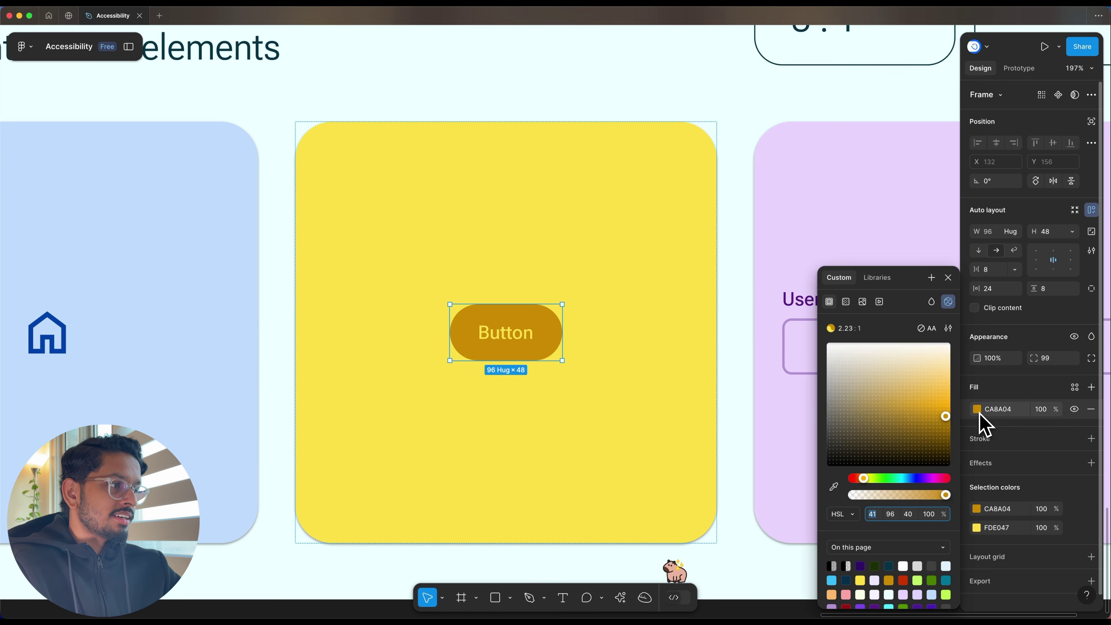
left_click(931, 333)
- Auto-correct the Username input field's stroke to 906FAD and choose AA · Essential (3:1) as its contrast level
scroll(699, 340, "right", 6)
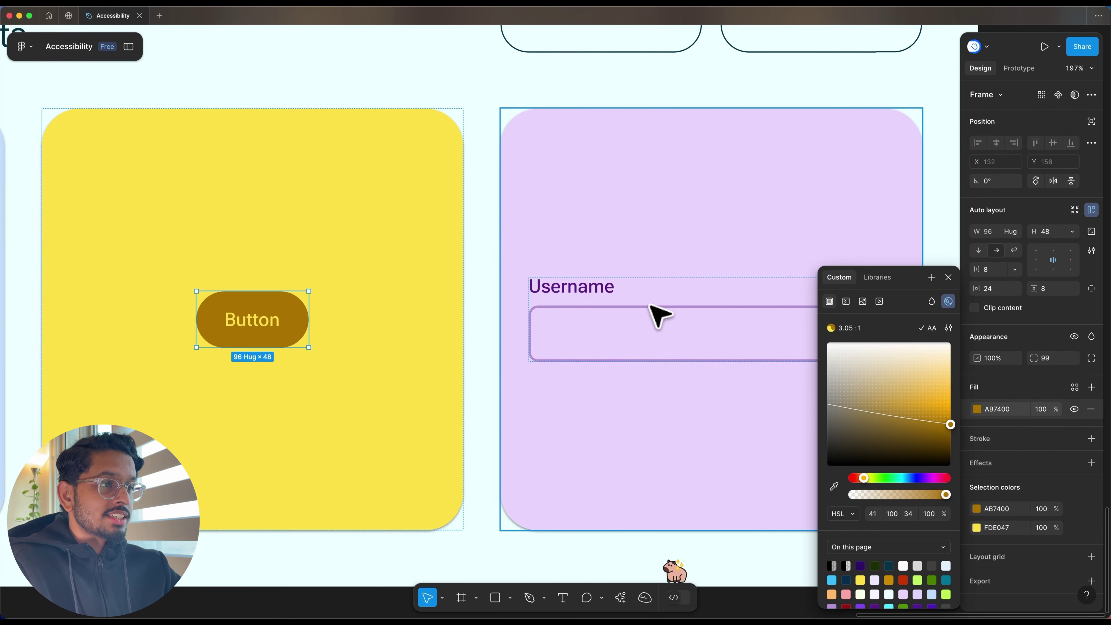
left_click(660, 315)
double_click(660, 323)
double_click(662, 330)
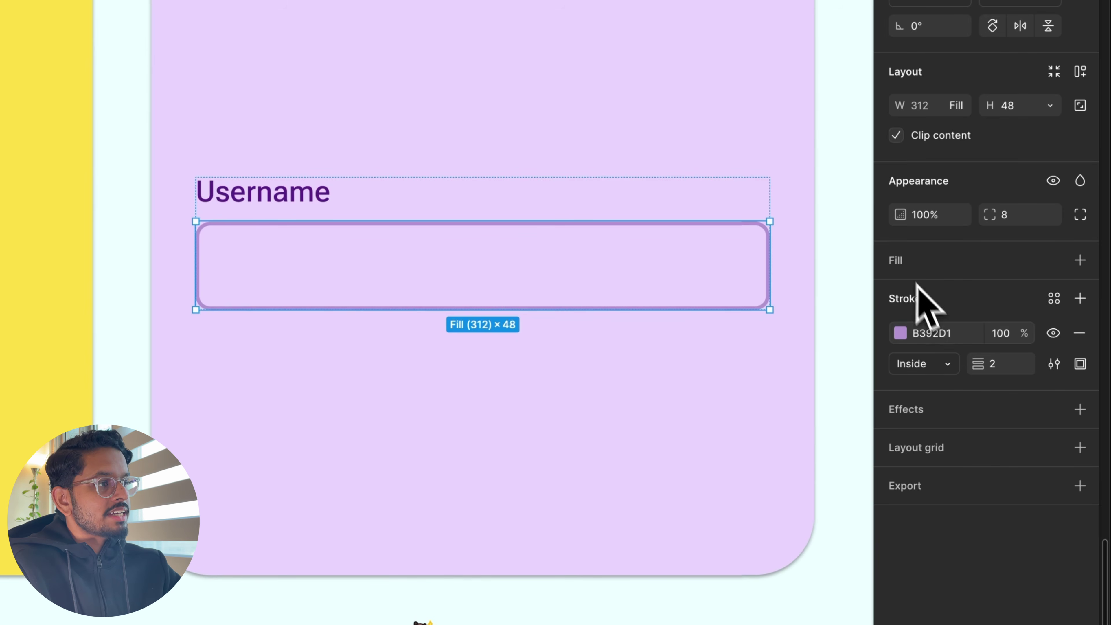
left_click(900, 334)
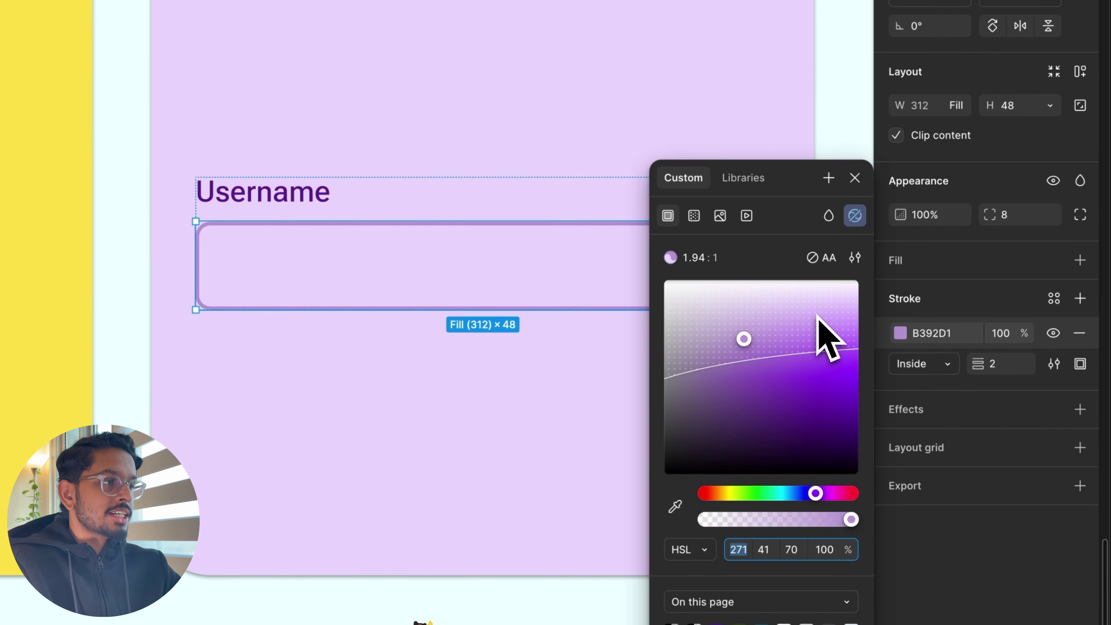
left_click(824, 257)
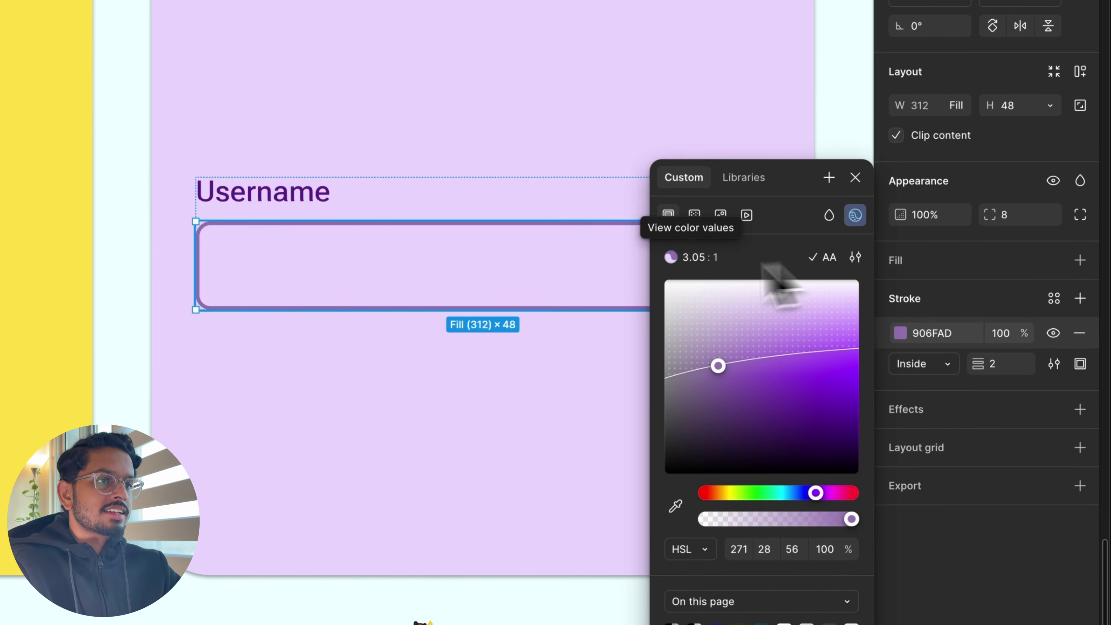
scroll(466, 292, "right", 5)
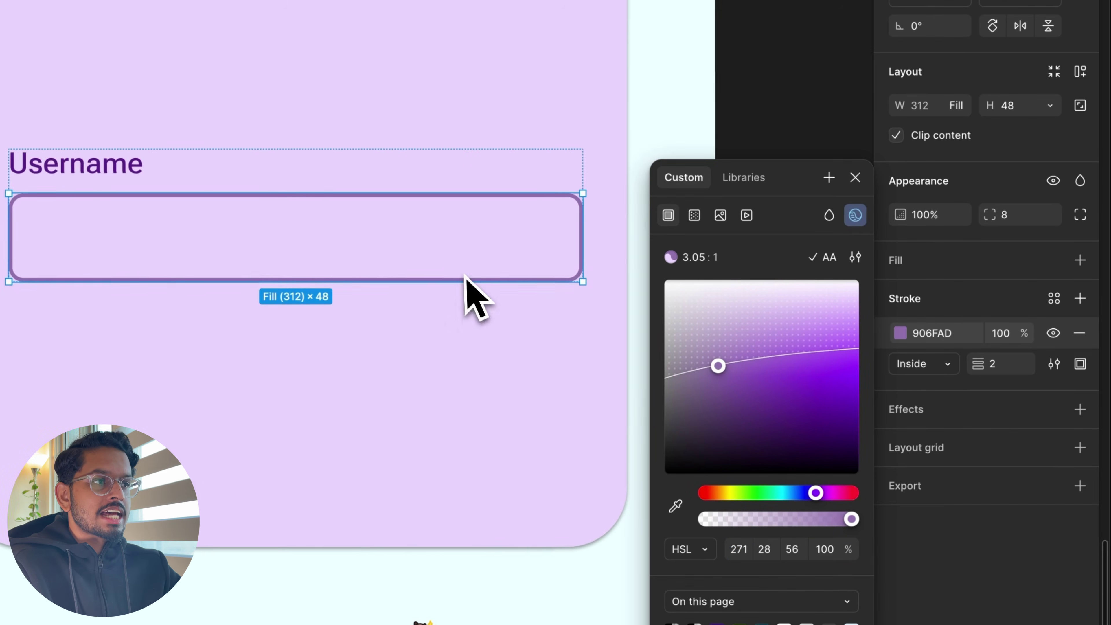
left_click(857, 259)
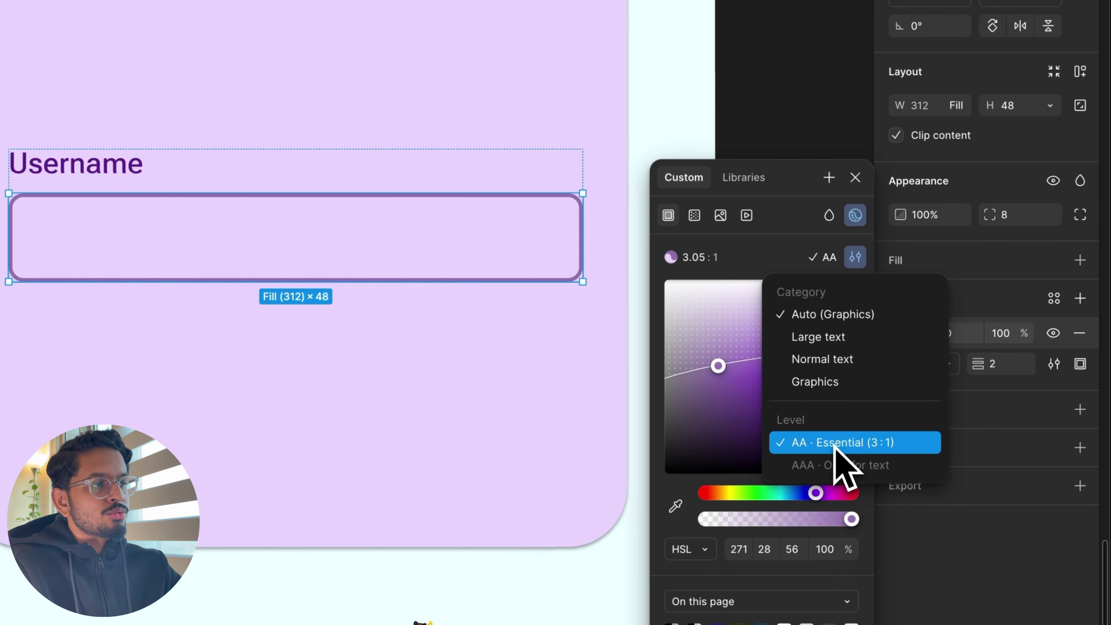
left_click(842, 447)
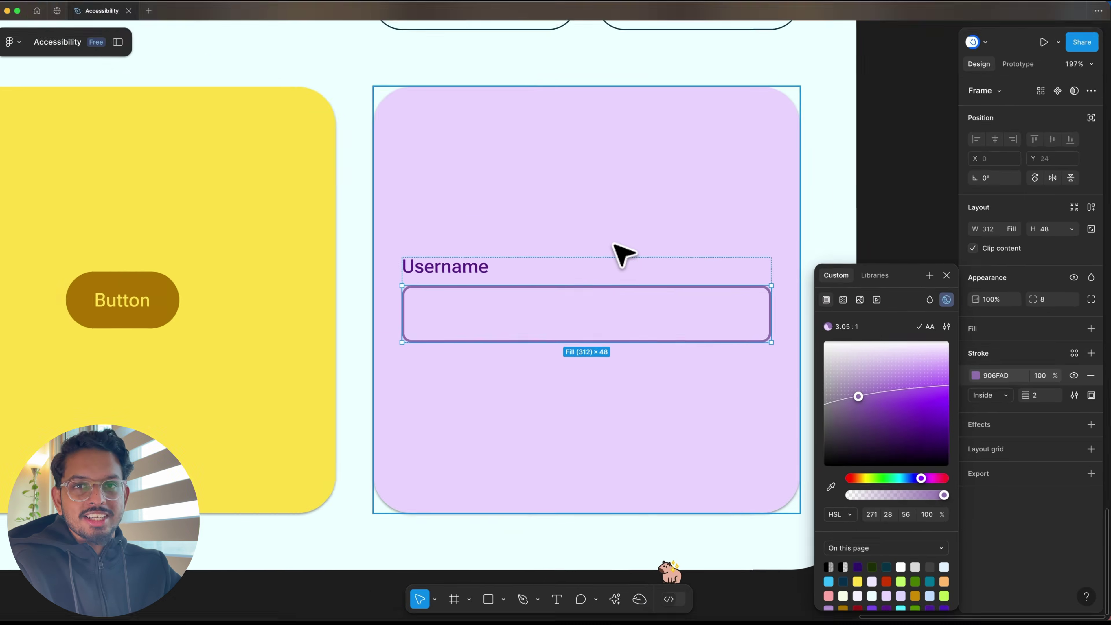